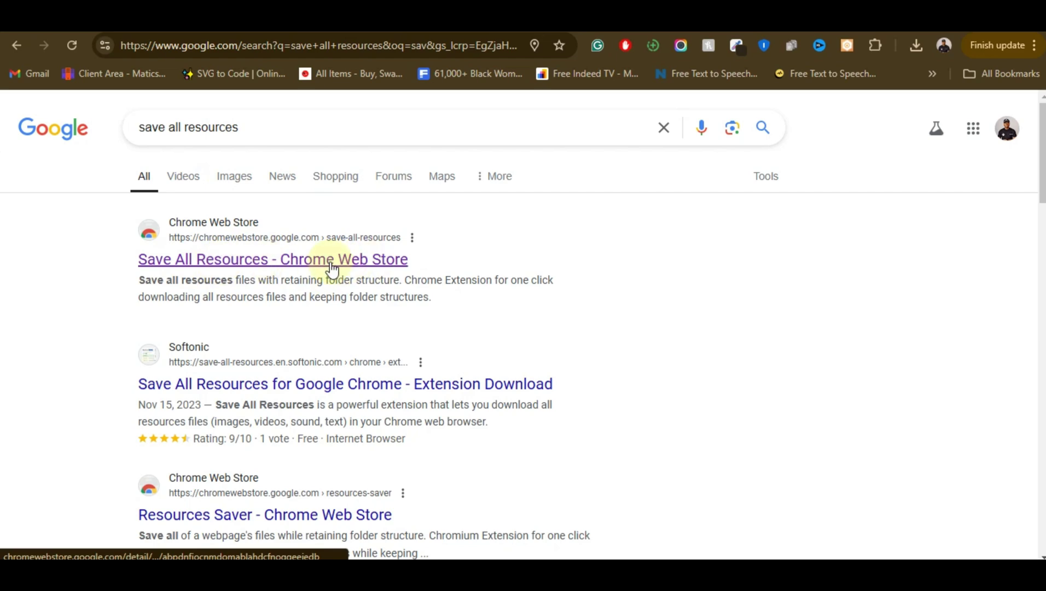
Open the Save All Resources extension's Chrome Web Store page and check the browser's list of installed extensions
left_click(241, 261)
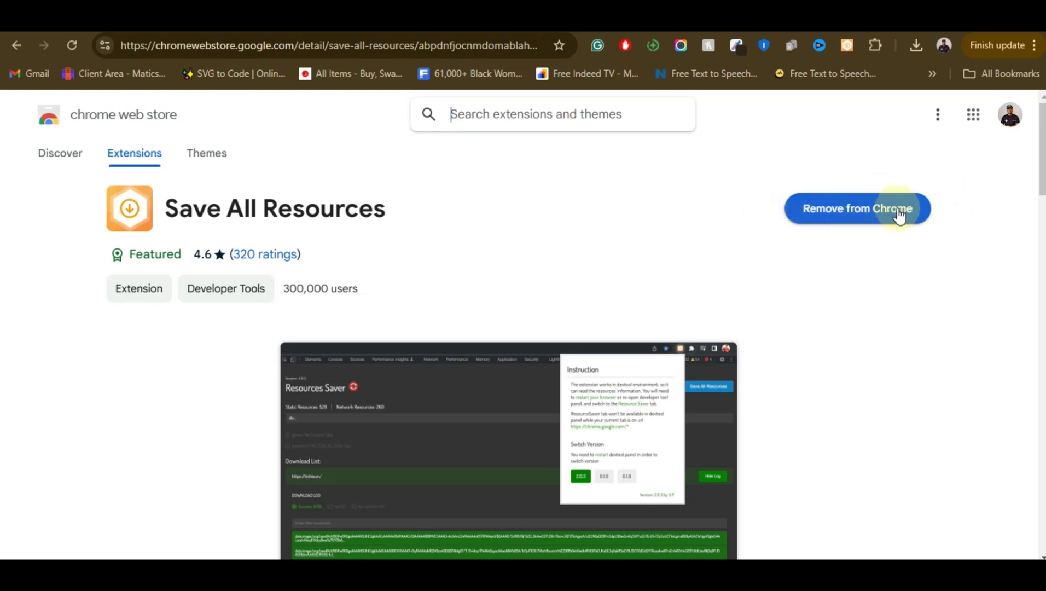
left_click(865, 48)
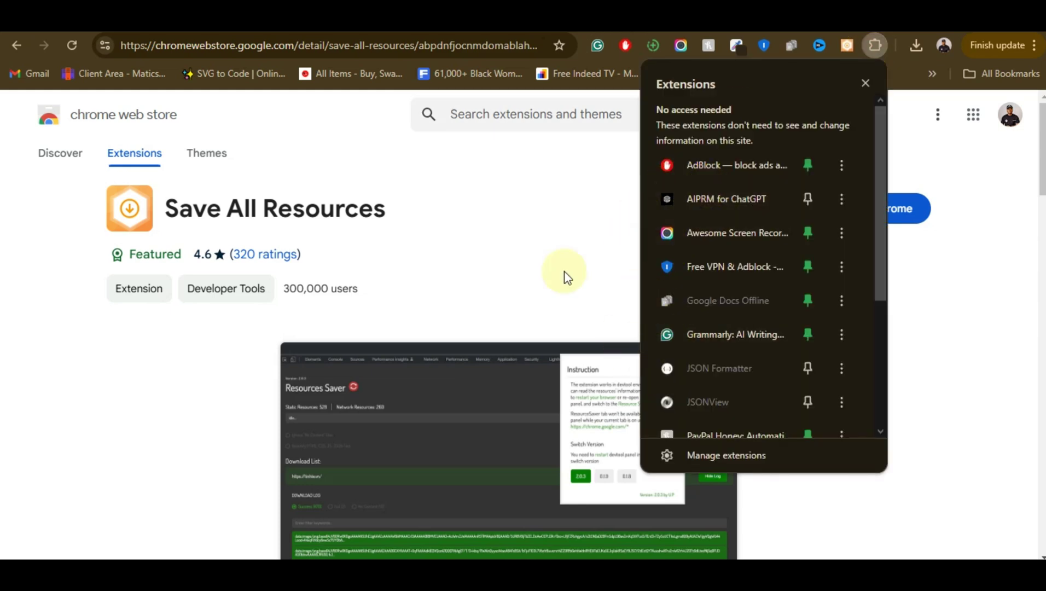
left_click(659, 261)
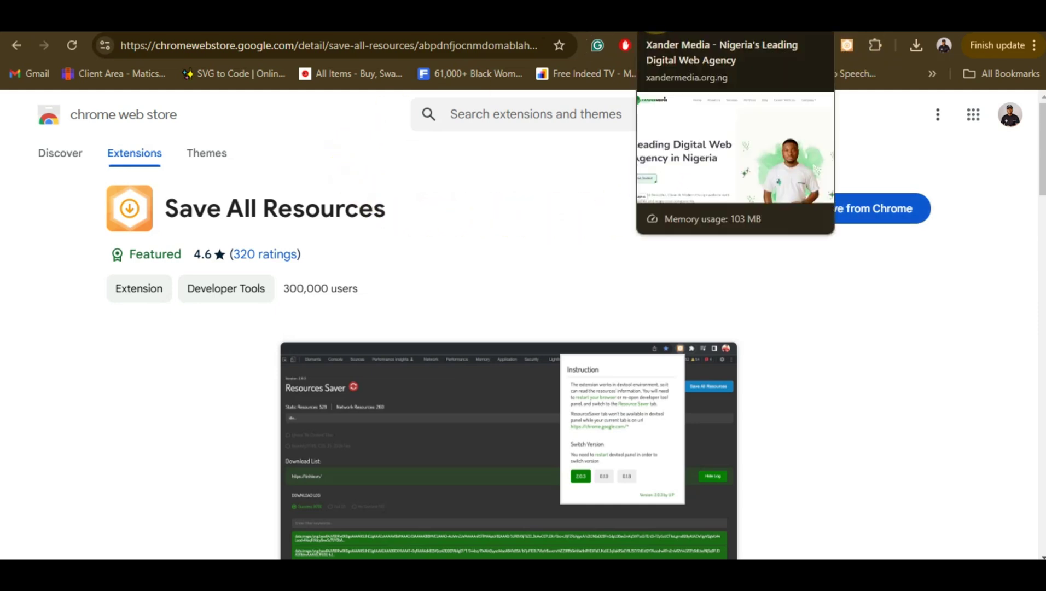
Switch to the xandermedia.org.ng site and open ResourcesSaver in the developer tools
left_click(656, 15)
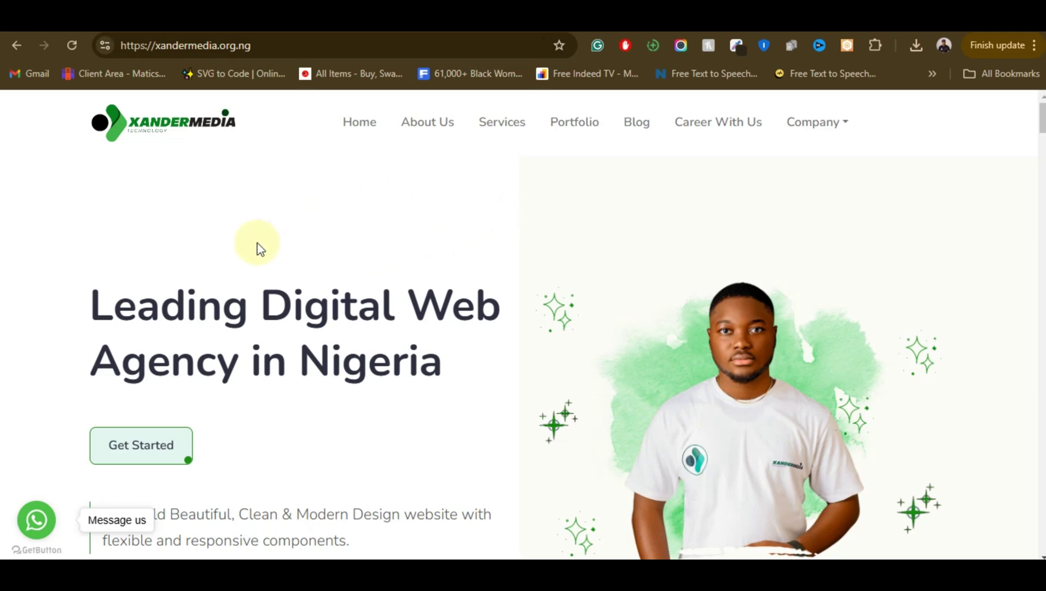
right_click(346, 218)
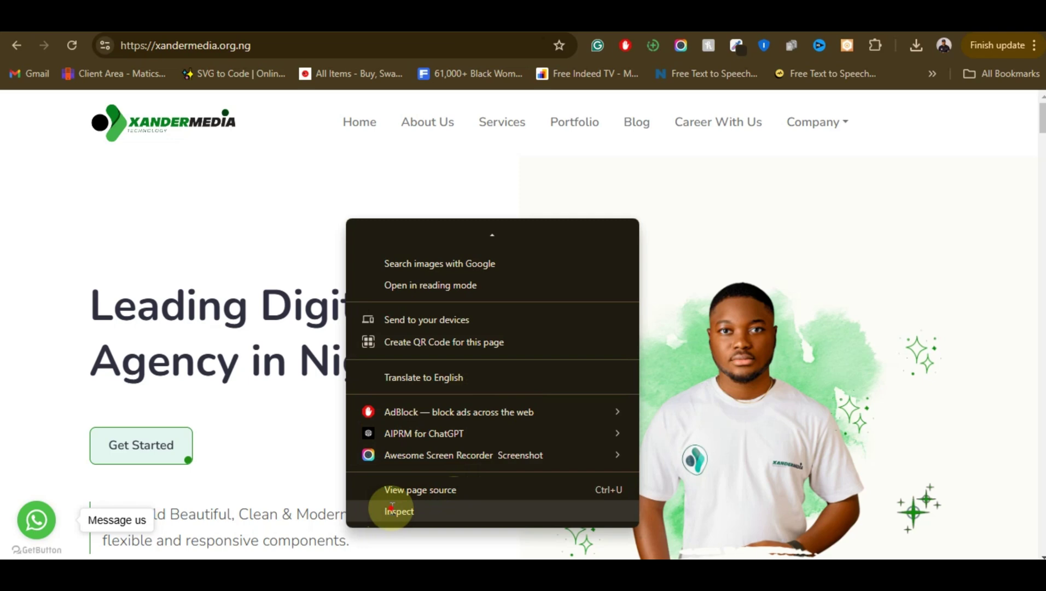
left_click(392, 509)
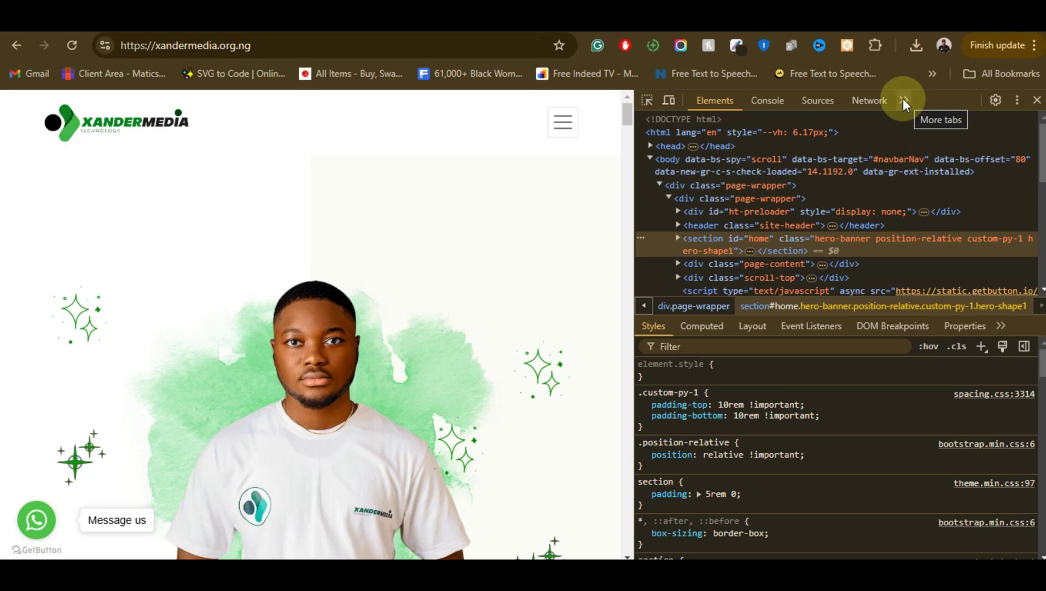
left_click(903, 99)
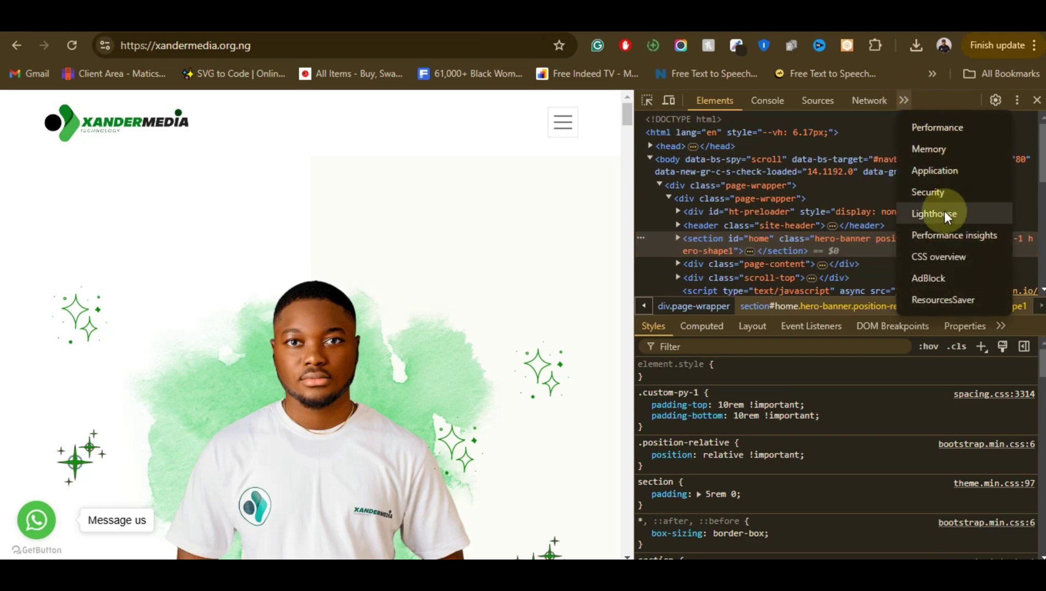
left_click(915, 299)
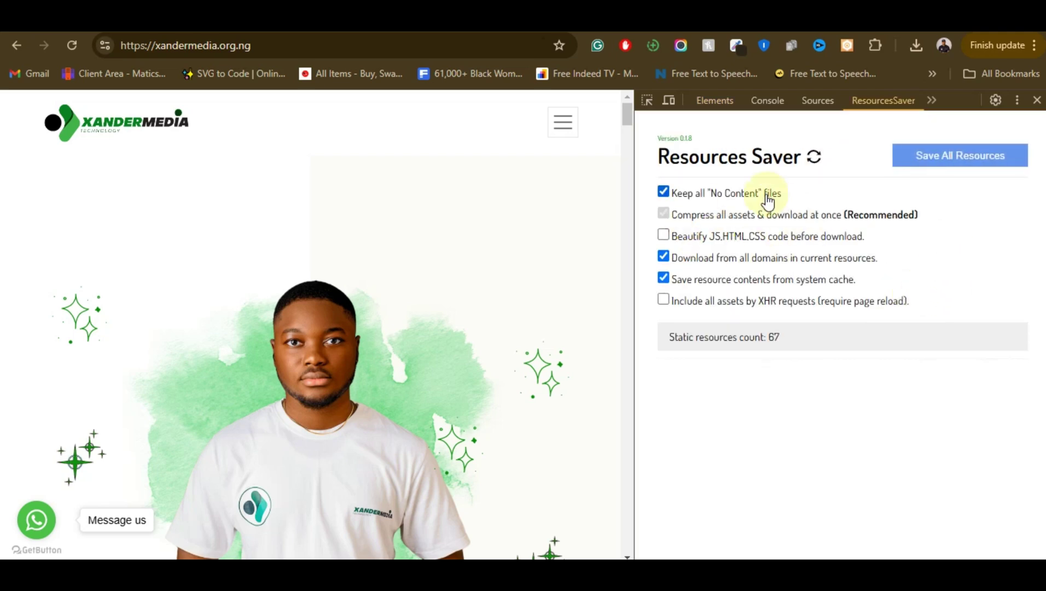
Enable XHR asset inclusion and JS, HTML and CSS beautifying, and save all resources as the archive xandermedia.org.ng (1) in Downloads
left_click(663, 301)
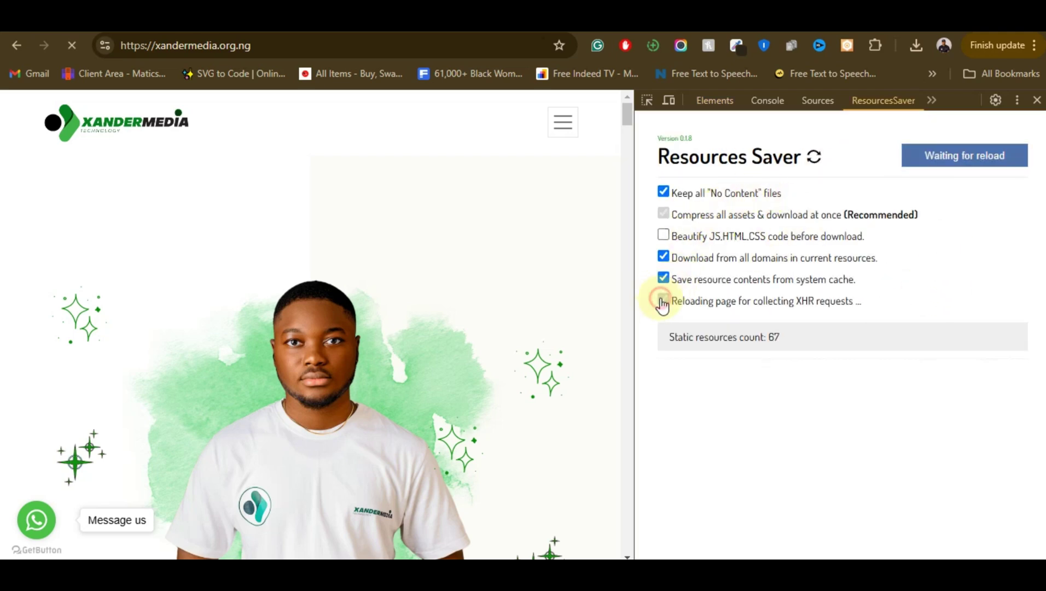
left_click(663, 235)
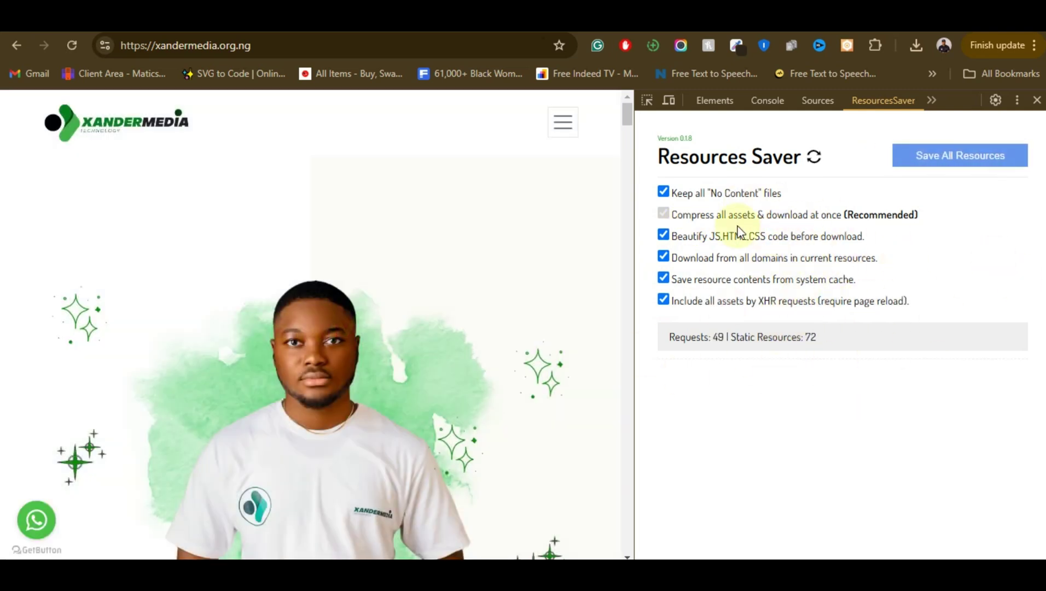
left_click(937, 165)
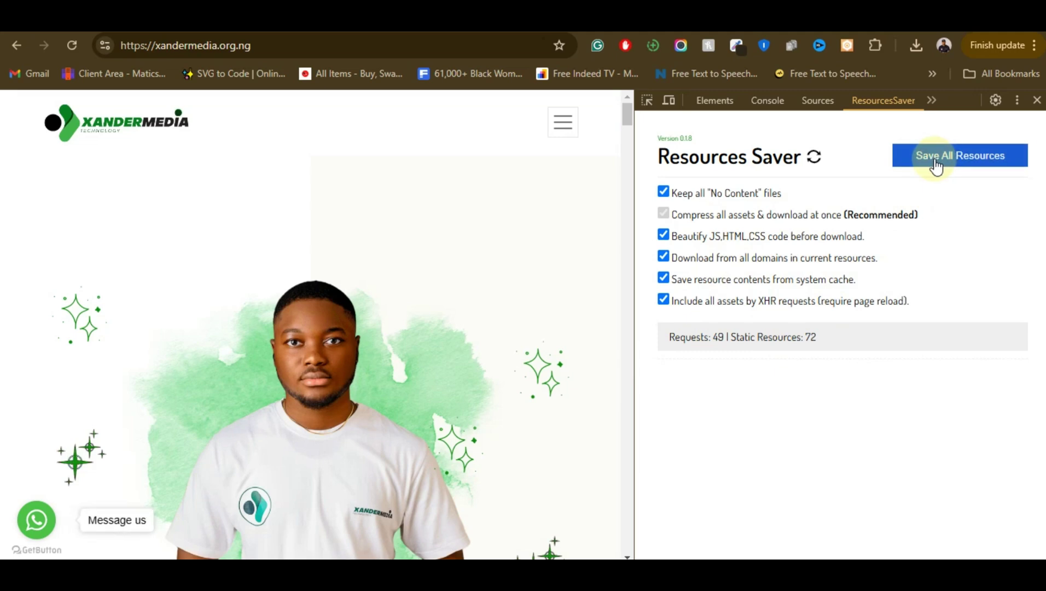
left_click(936, 166)
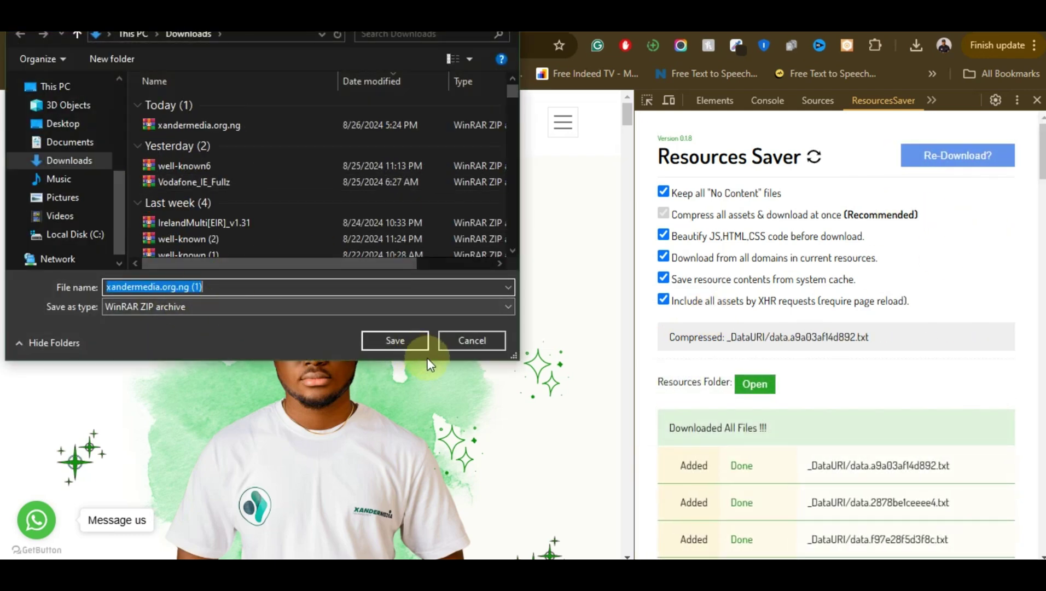
left_click(392, 341)
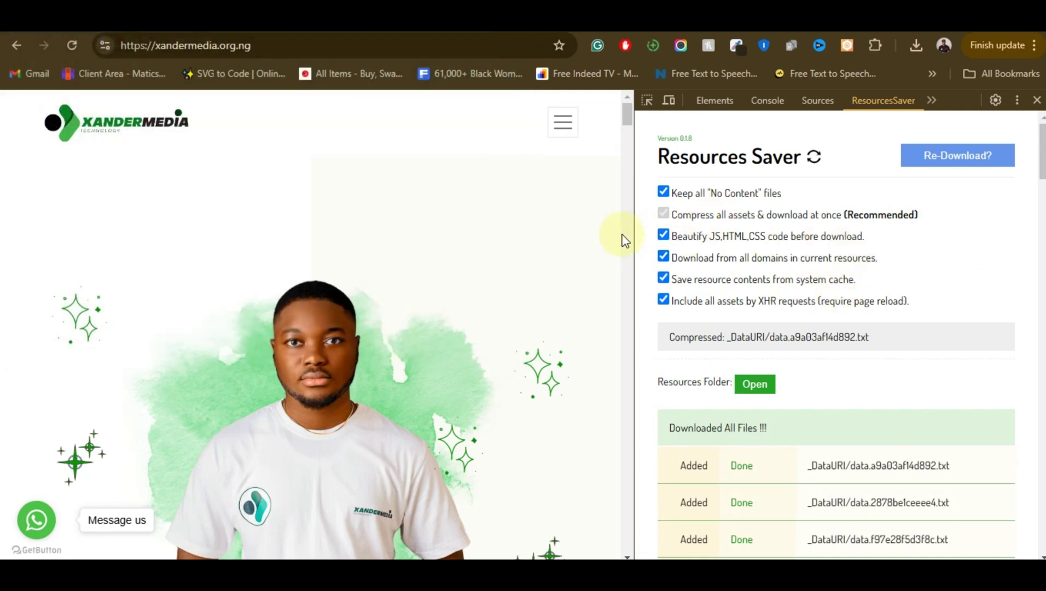
scroll(613, 235, "down", 3)
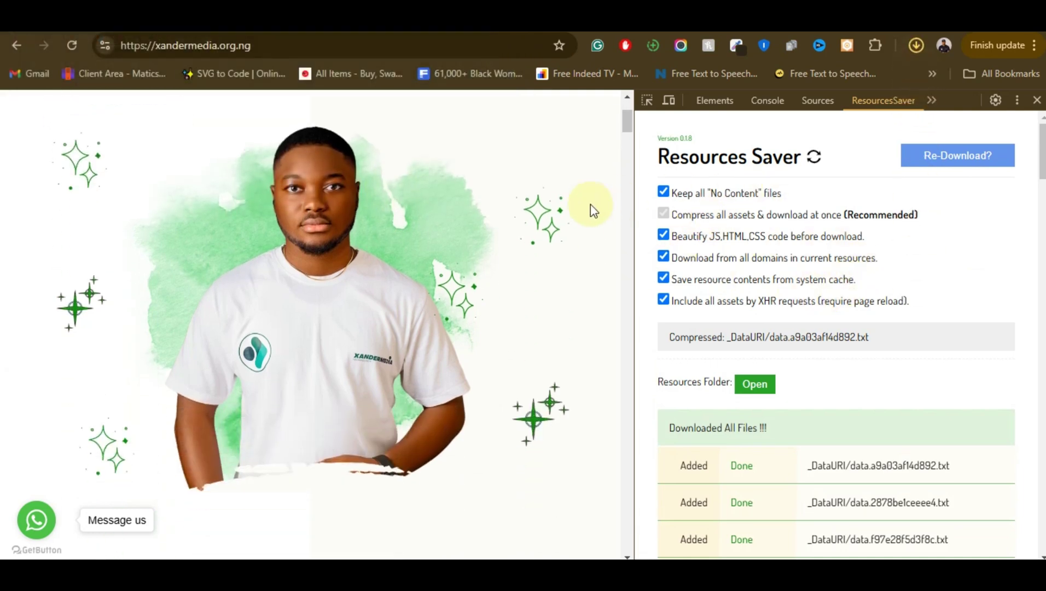
left_click(959, 163)
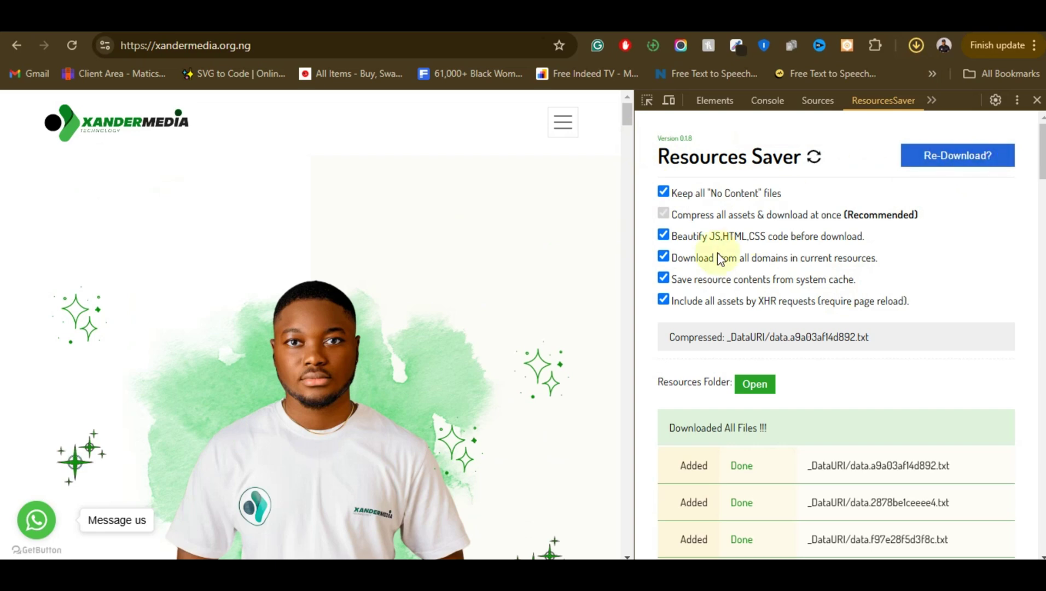
scroll(789, 294, "down", 10)
scroll(814, 345, "up", 10)
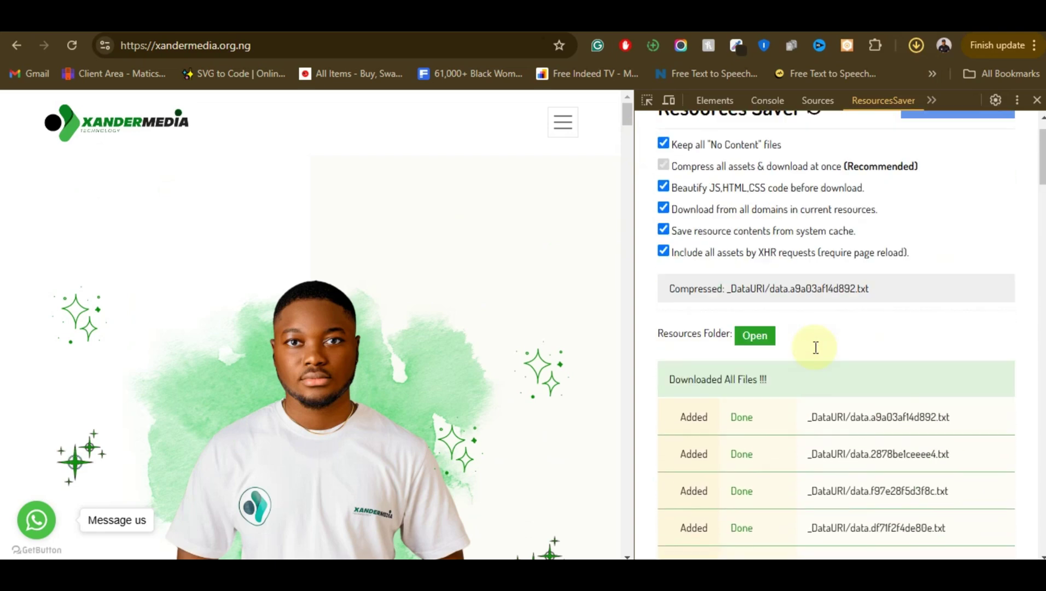
scroll(815, 347, "up", 1)
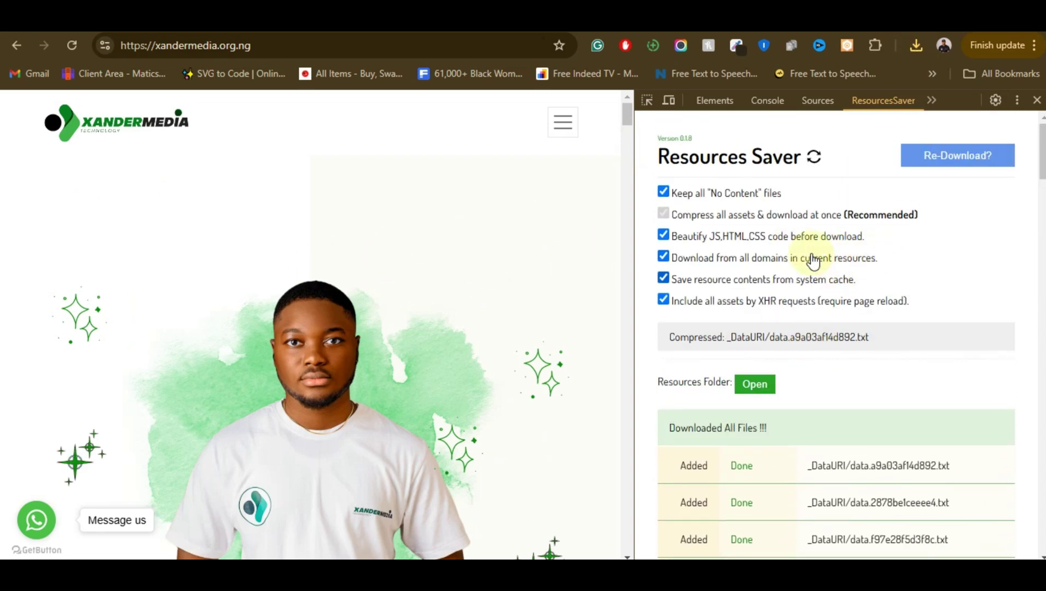
scroll(545, 245, "down", 5)
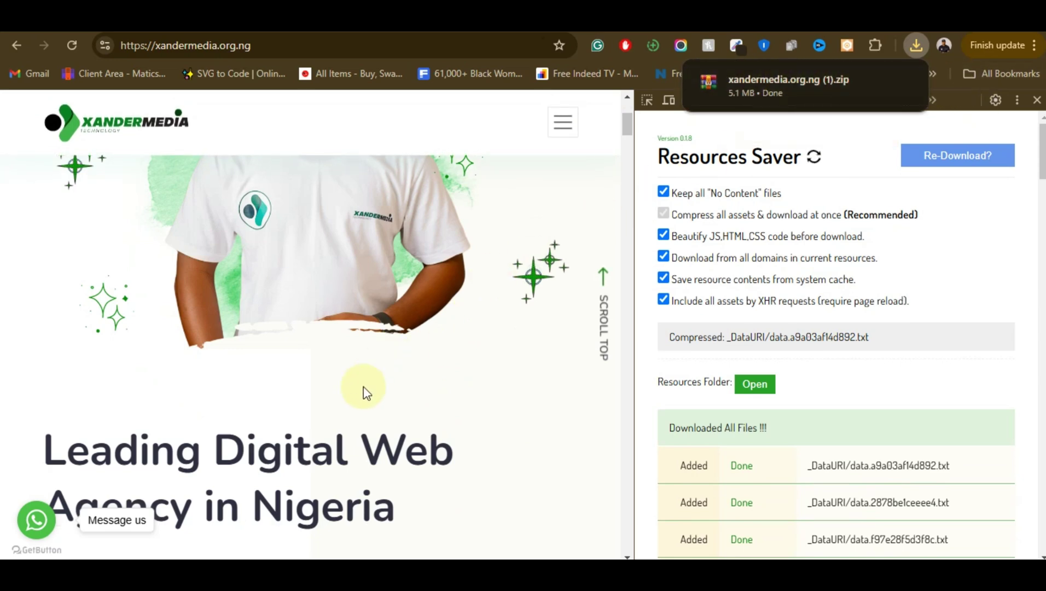
scroll(533, 373, "up", 5)
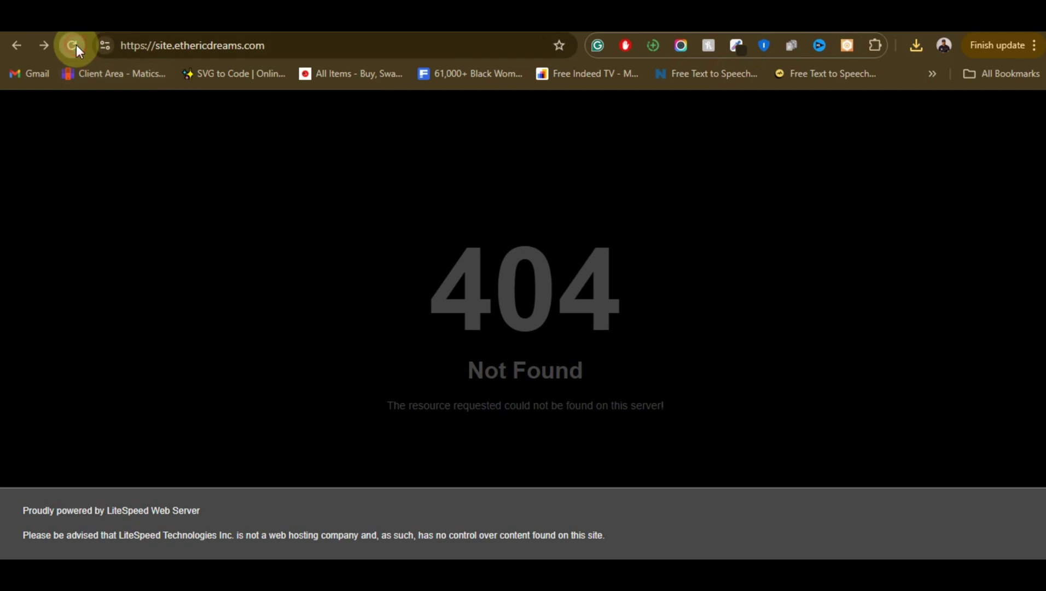
Check site.ethericdreams.com in the browser, and upload xandermedia.org.ng (1).zip to its folder through the cPanel File Manager
left_click(74, 45)
mouse_move(755, 15)
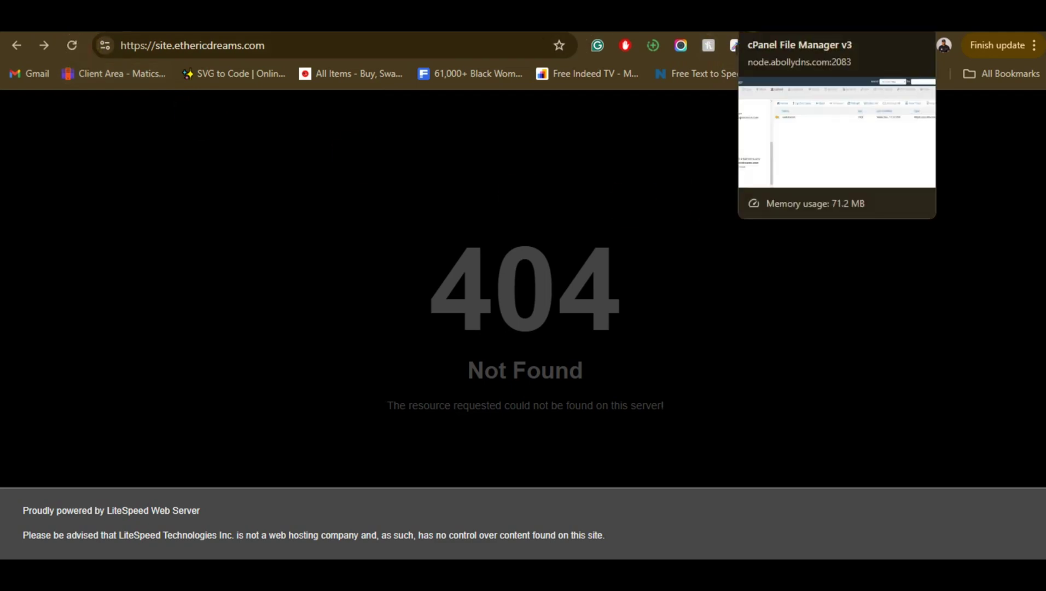
left_click(755, 15)
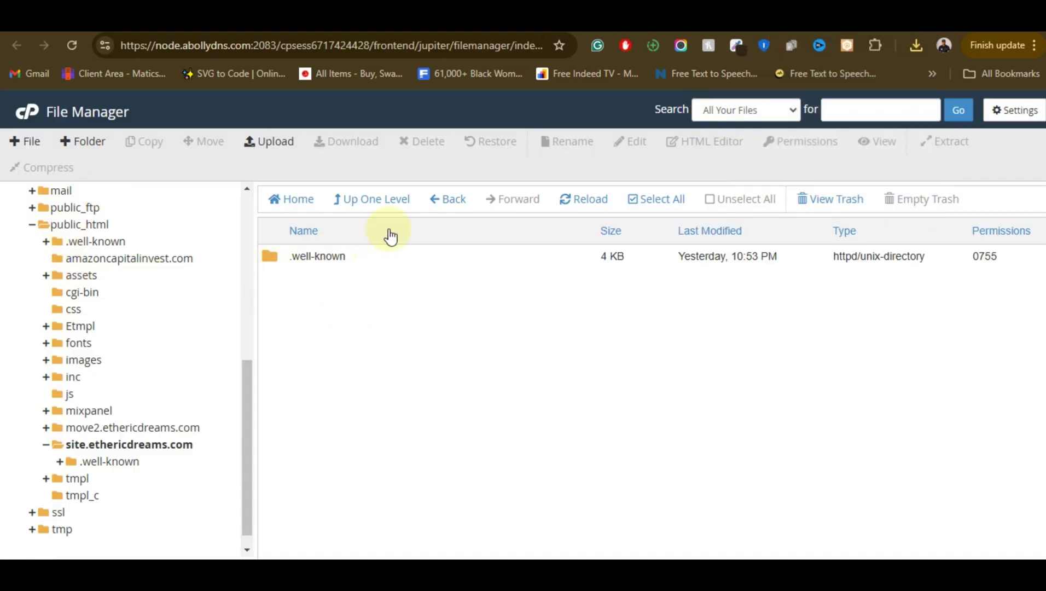
left_click(273, 149)
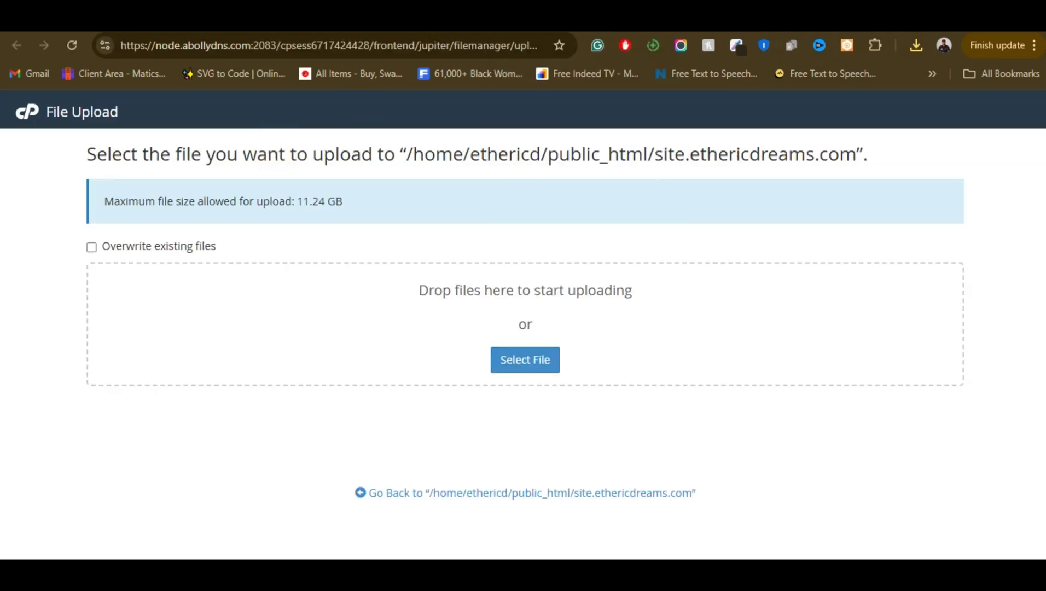
left_click(919, 46)
left_click_drag(821, 114, 359, 367)
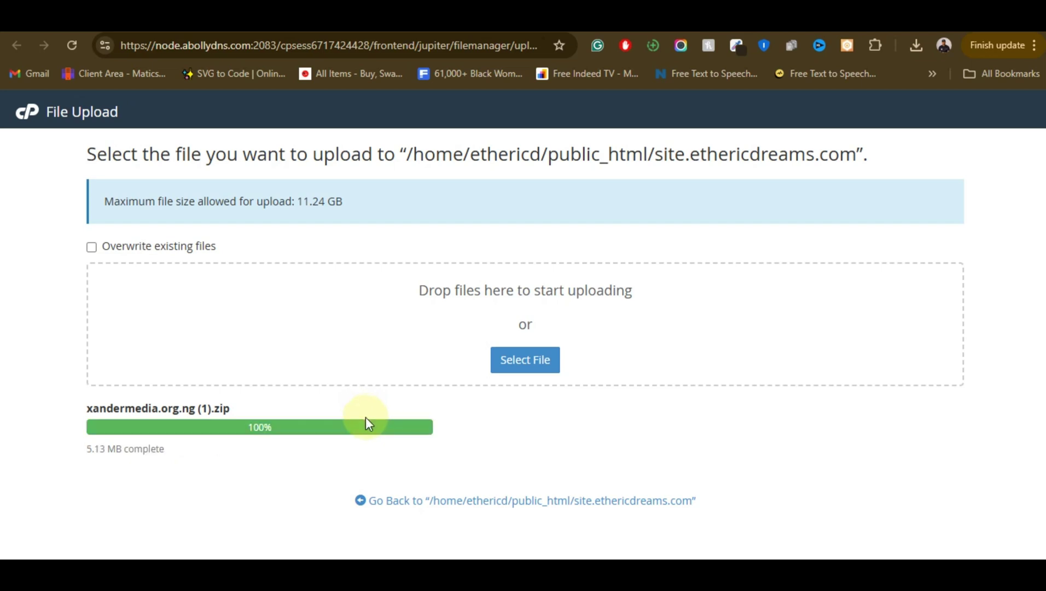
left_click(493, 501)
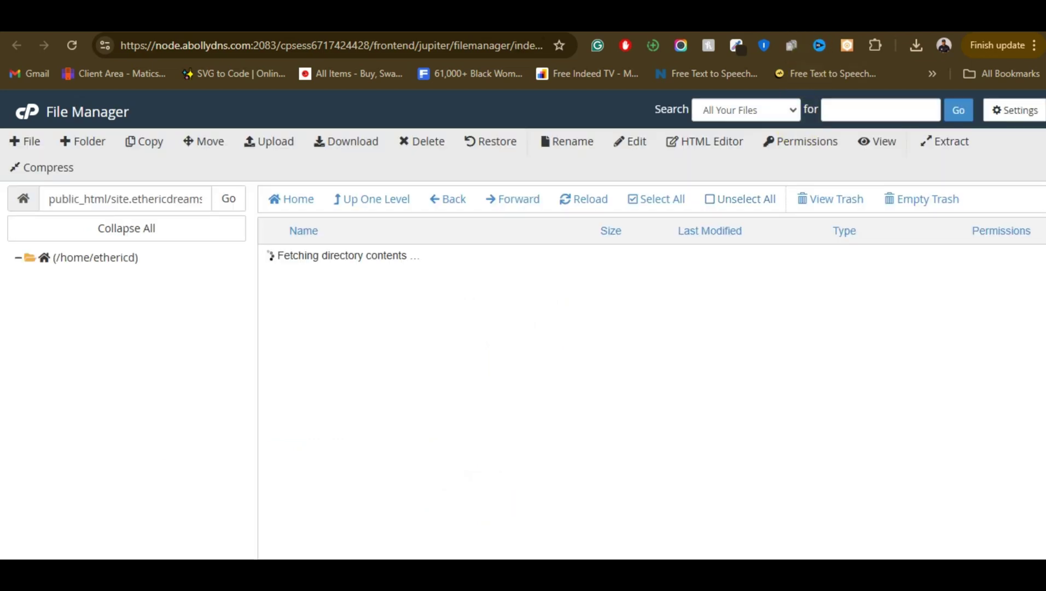
Reload site.ethericdreams.com to check the target site, and return to the File Manager
left_click(837, 16)
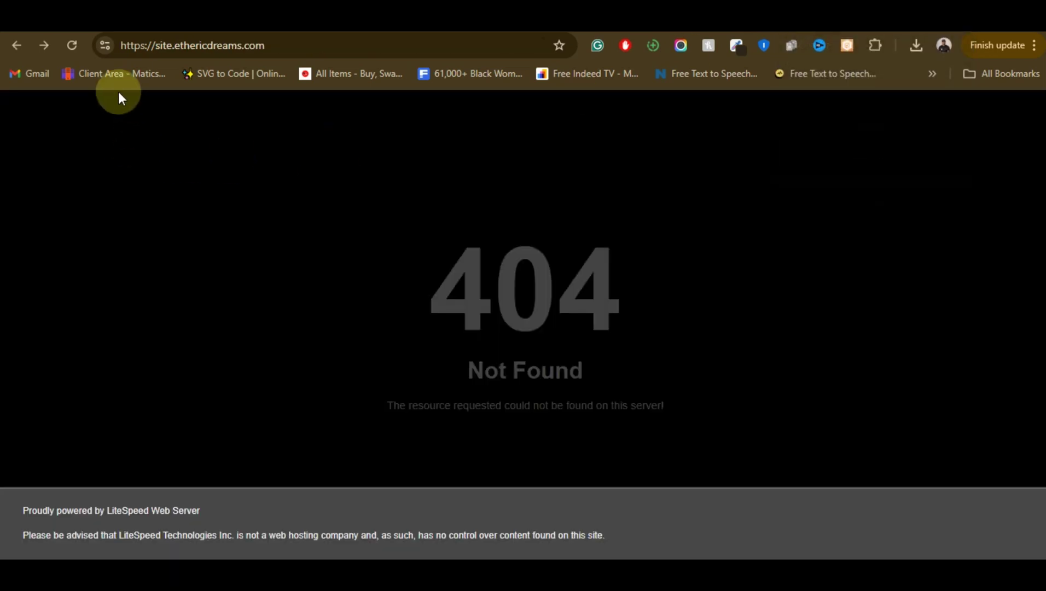
left_click(73, 44)
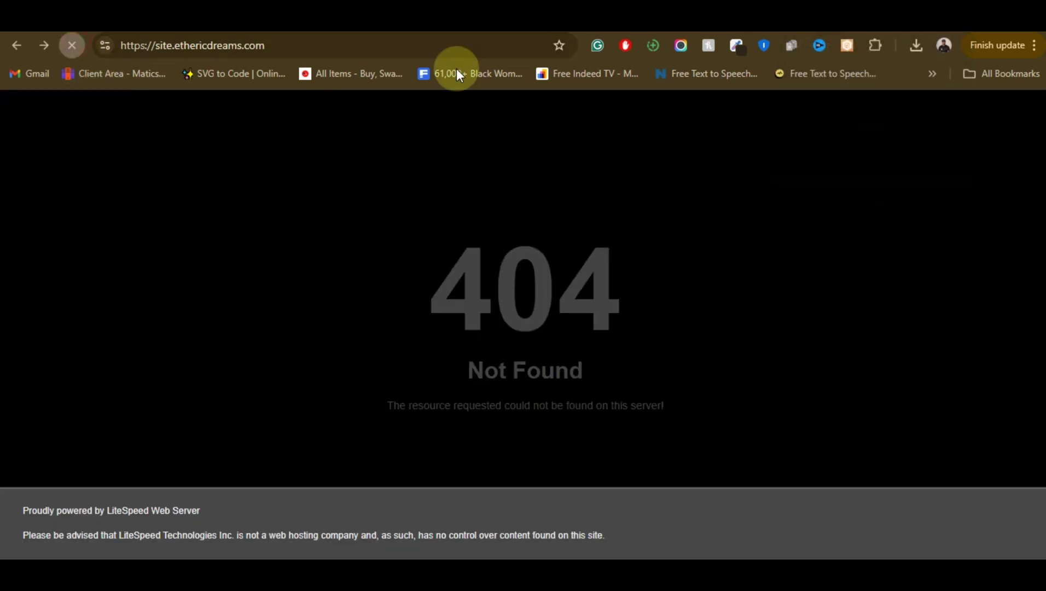
left_click(768, 32)
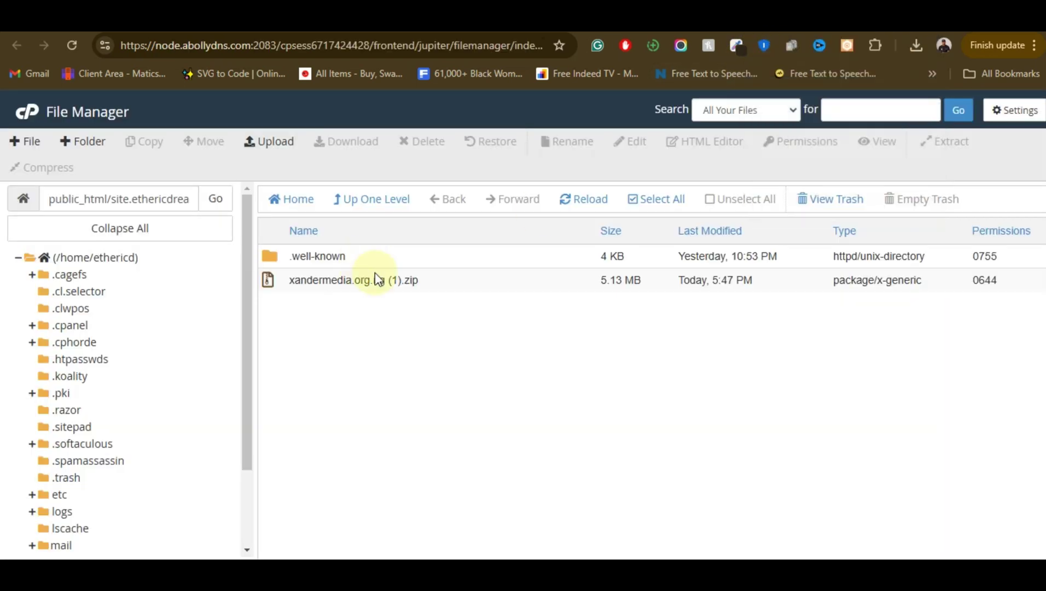
Extract xandermedia.org.ng (1).zip into /public_html/site.ethericdreams.com and refresh the folder listing
left_click(444, 279)
right_click(444, 280)
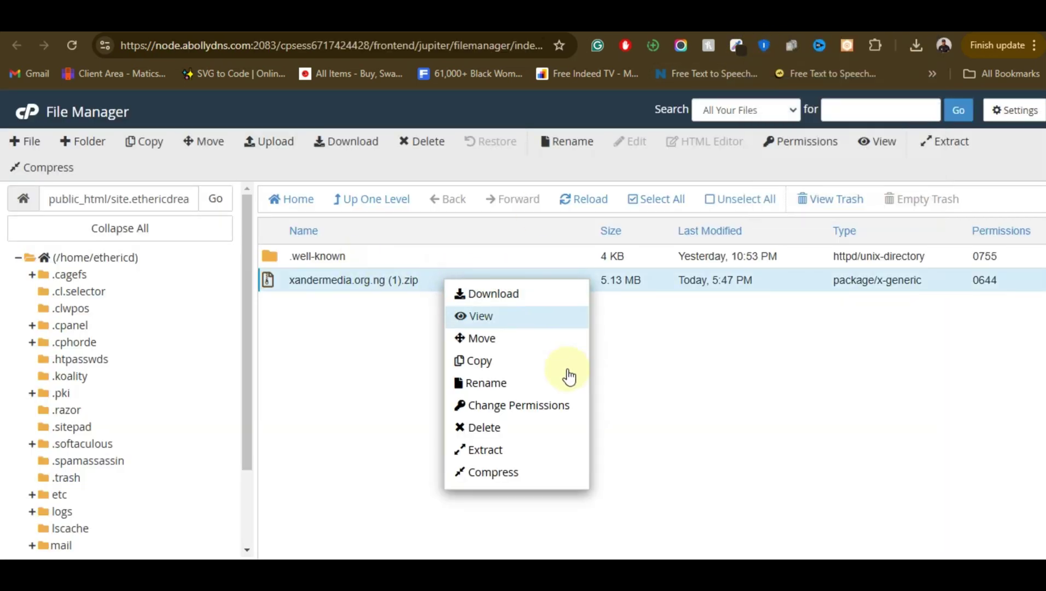
left_click(497, 450)
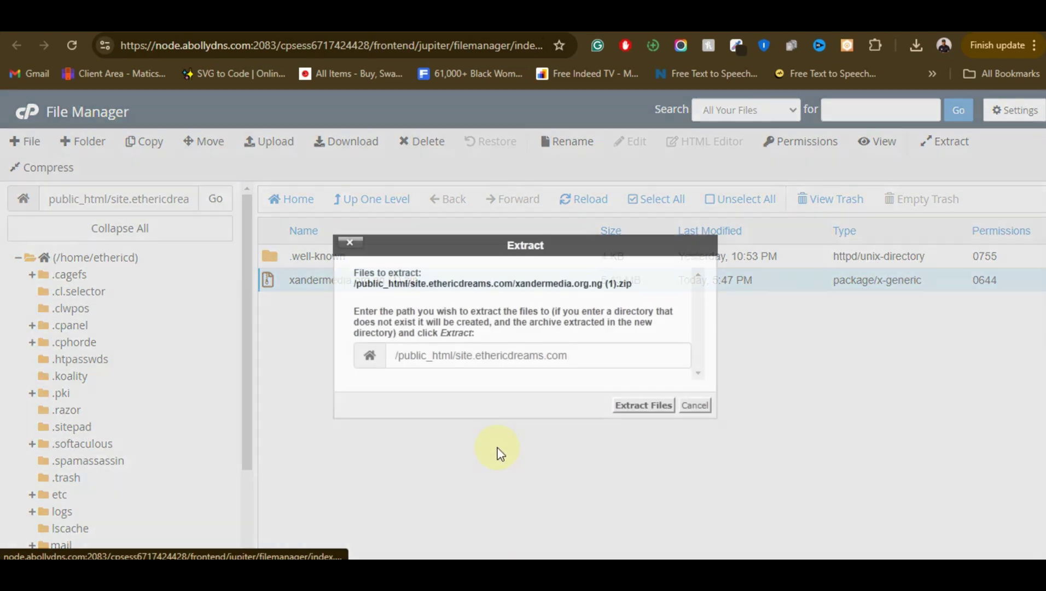
left_click(639, 407)
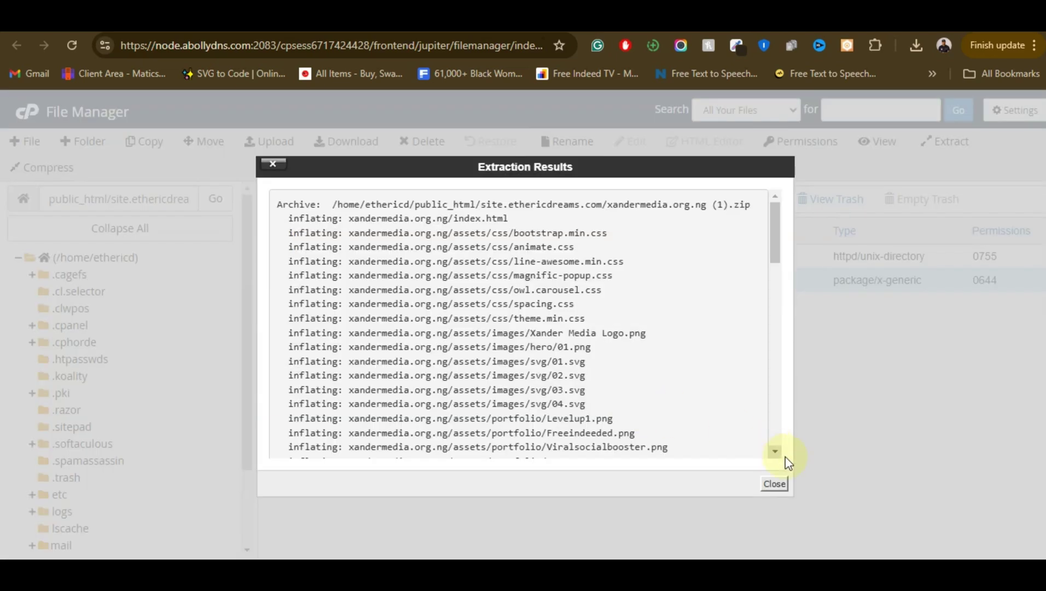
left_click(774, 483)
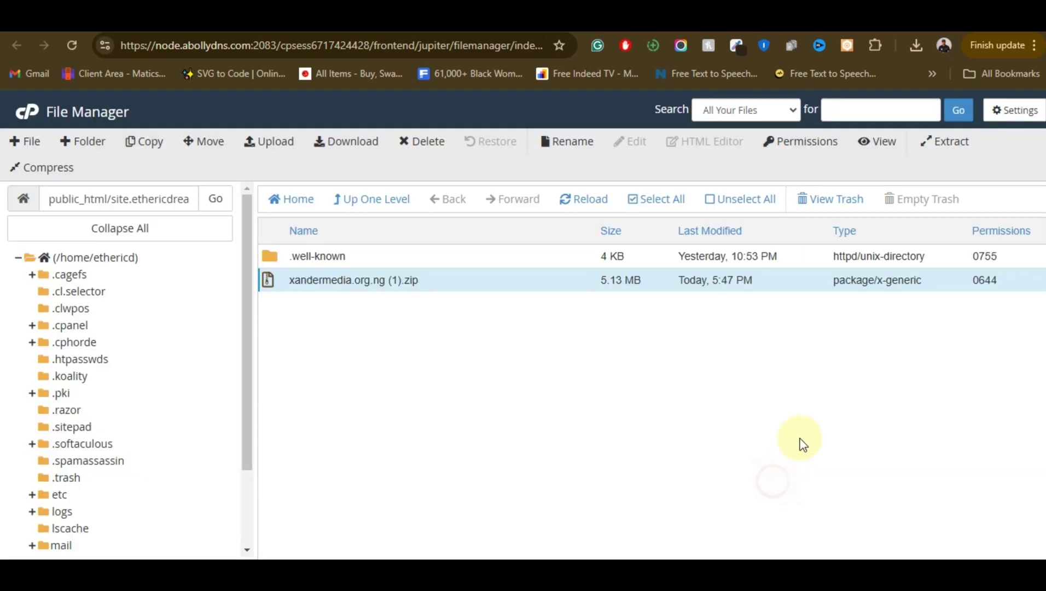
left_click(574, 201)
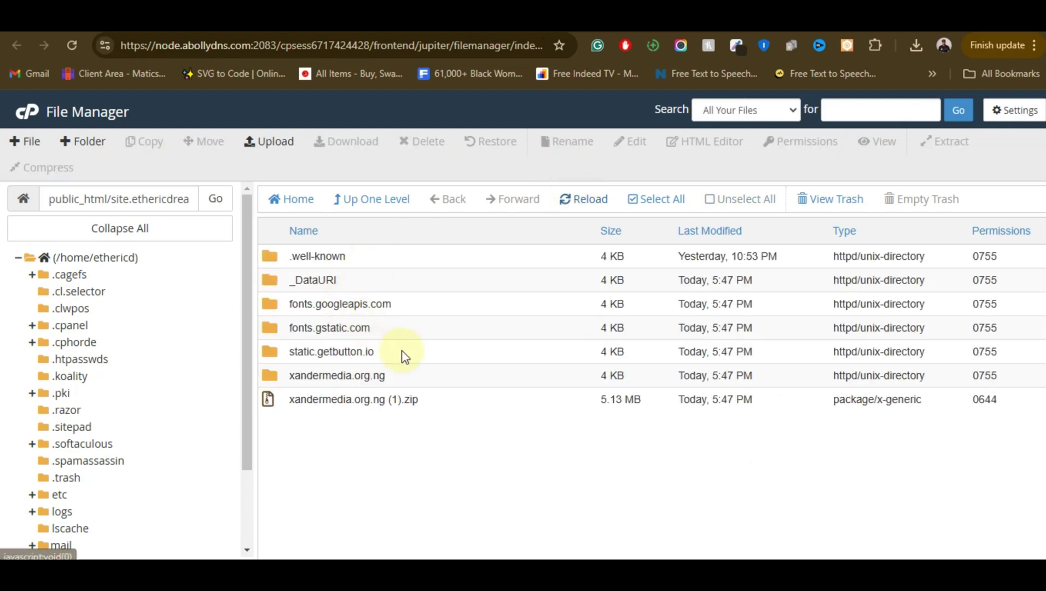
Move assets, cdn-cgi and index.html from the extracted xandermedia.org.ng folder into /public_html/site.ethericdreams.com
double_click(414, 381)
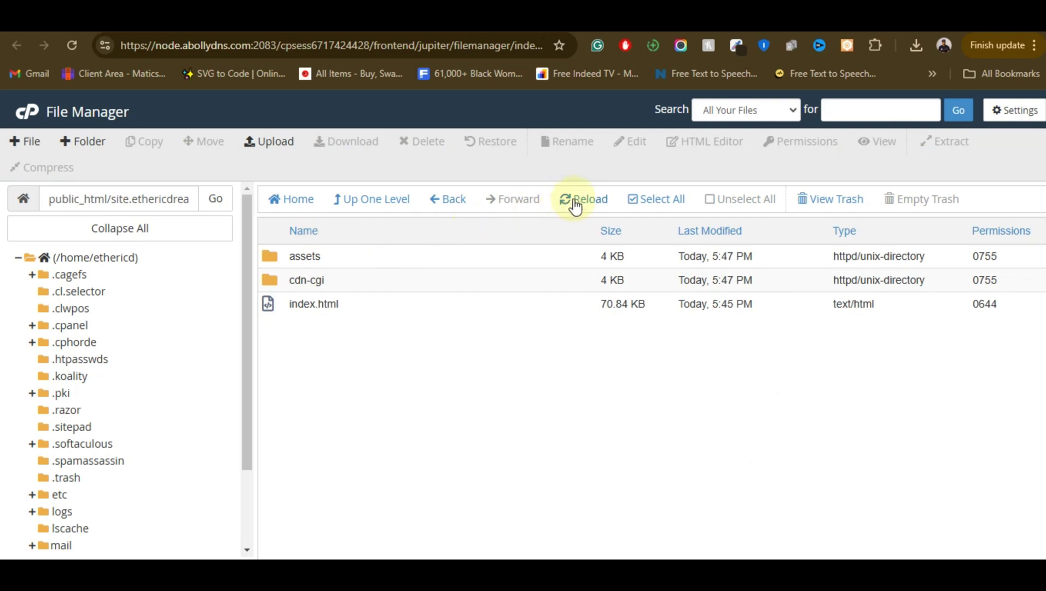
left_click(654, 200)
right_click(396, 285)
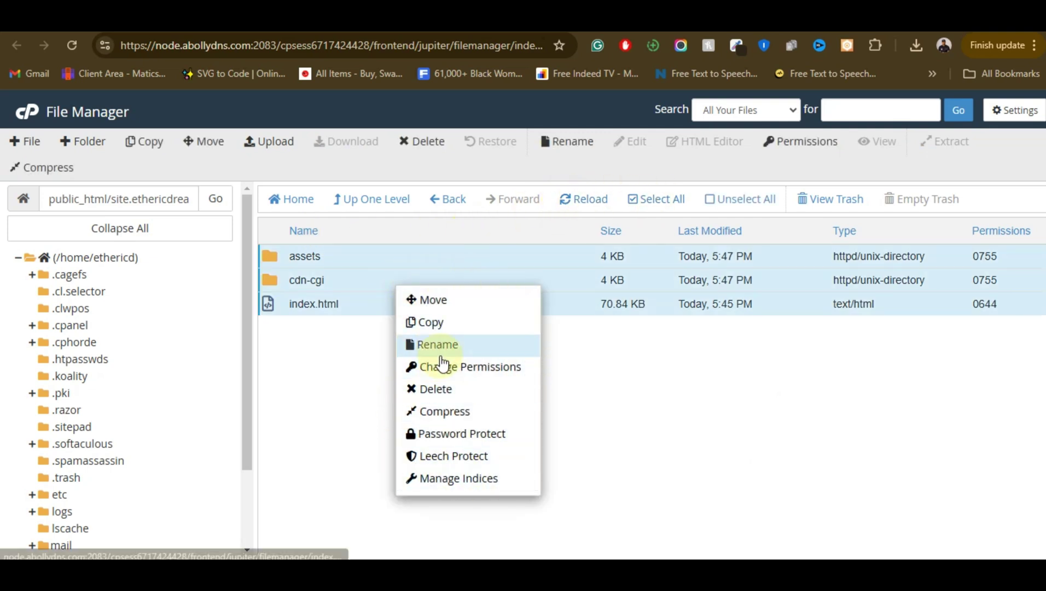
left_click(464, 304)
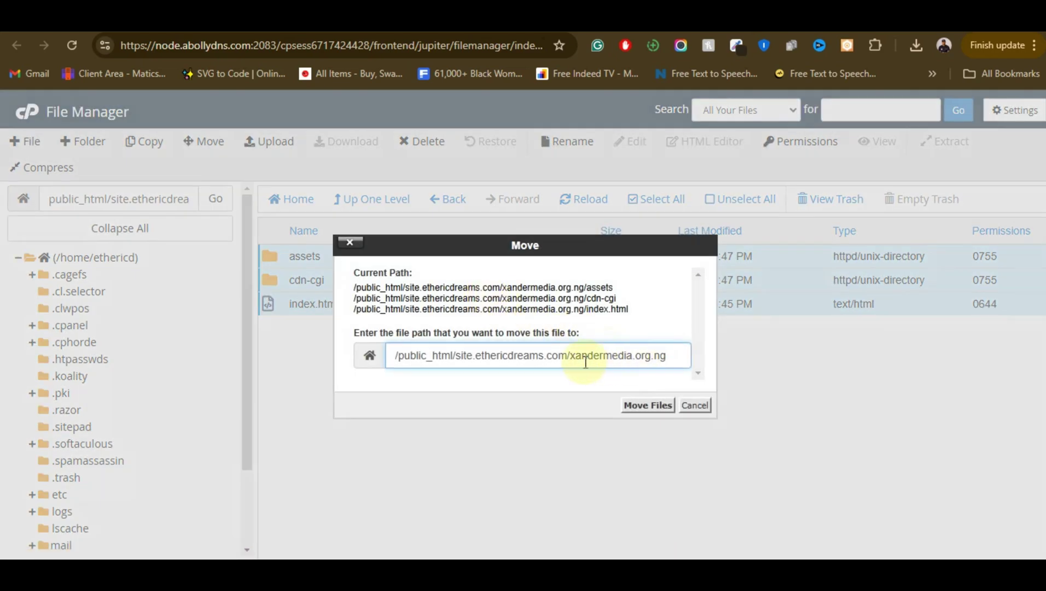
left_click(719, 357)
key("ctrl+shift+Left")
key("BackSpace")
key("Return")
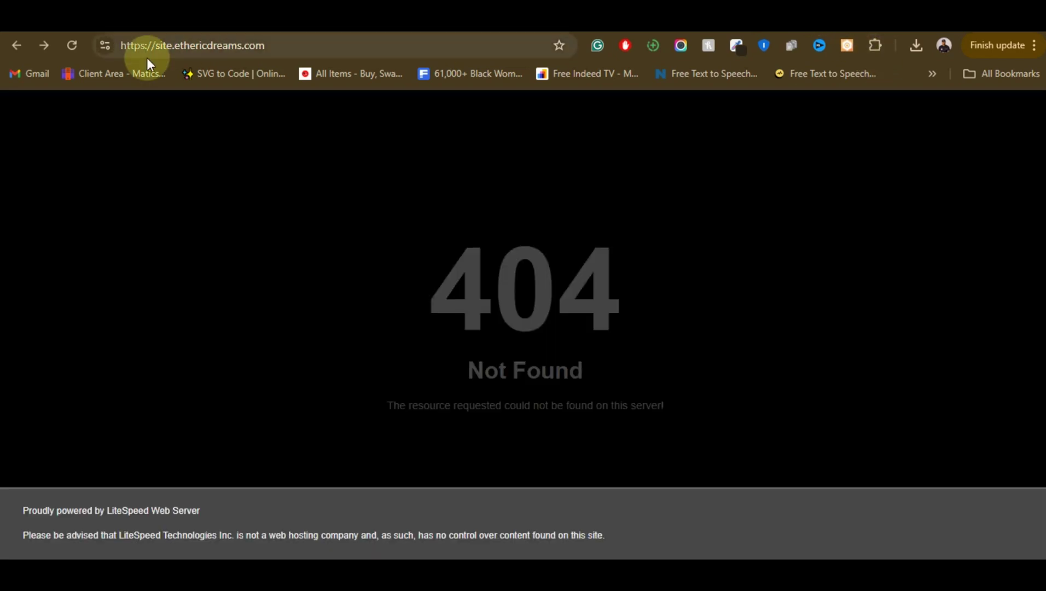
Reload site.ethericdreams.com and look over the cloned homepage
left_click(70, 45)
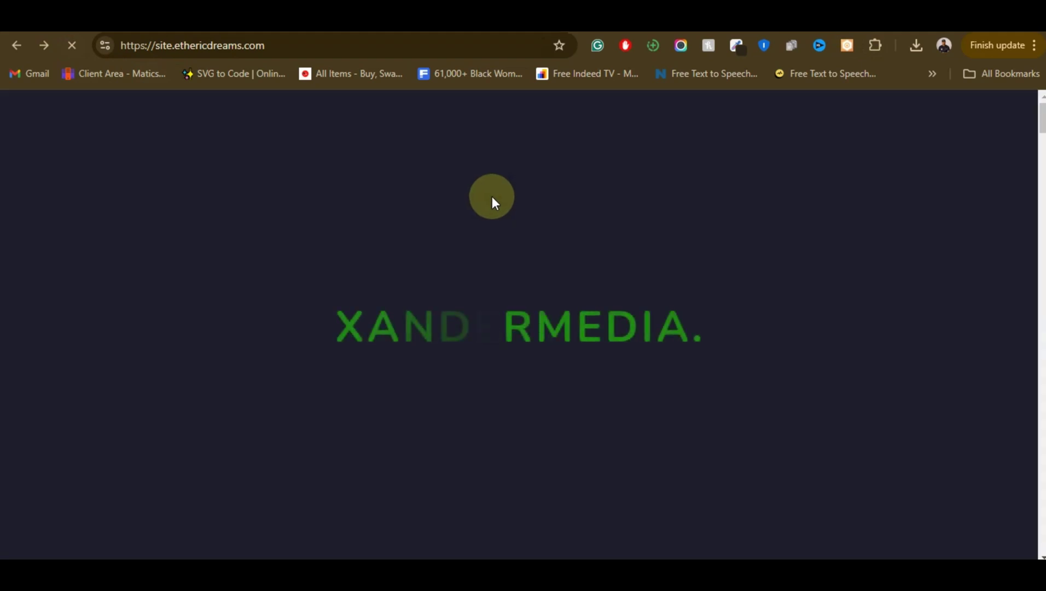
scroll(493, 268, "down", 5)
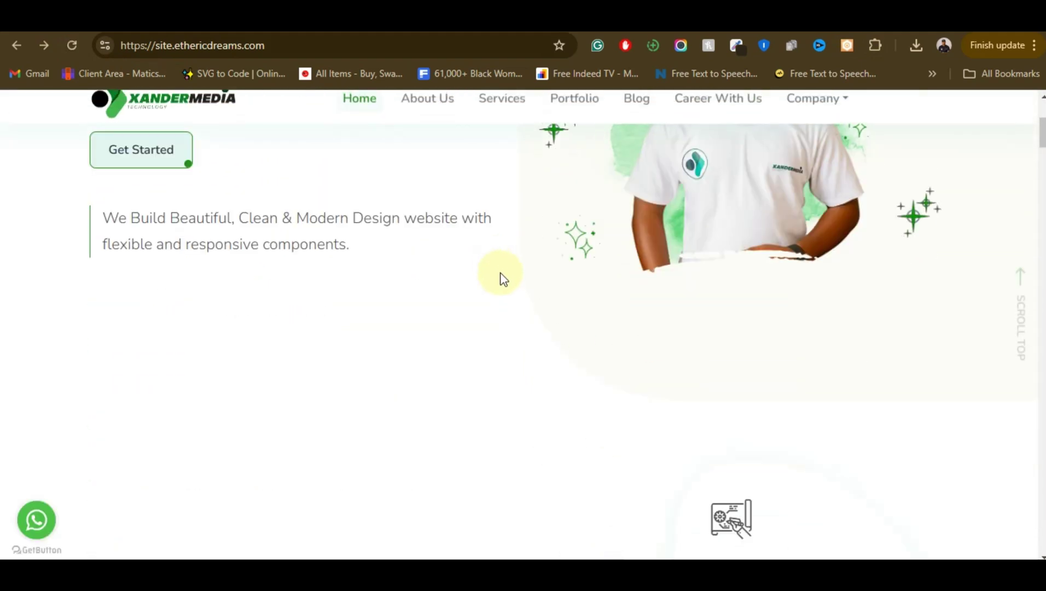
scroll(495, 298, "up", 4)
scroll(494, 298, "up", 1)
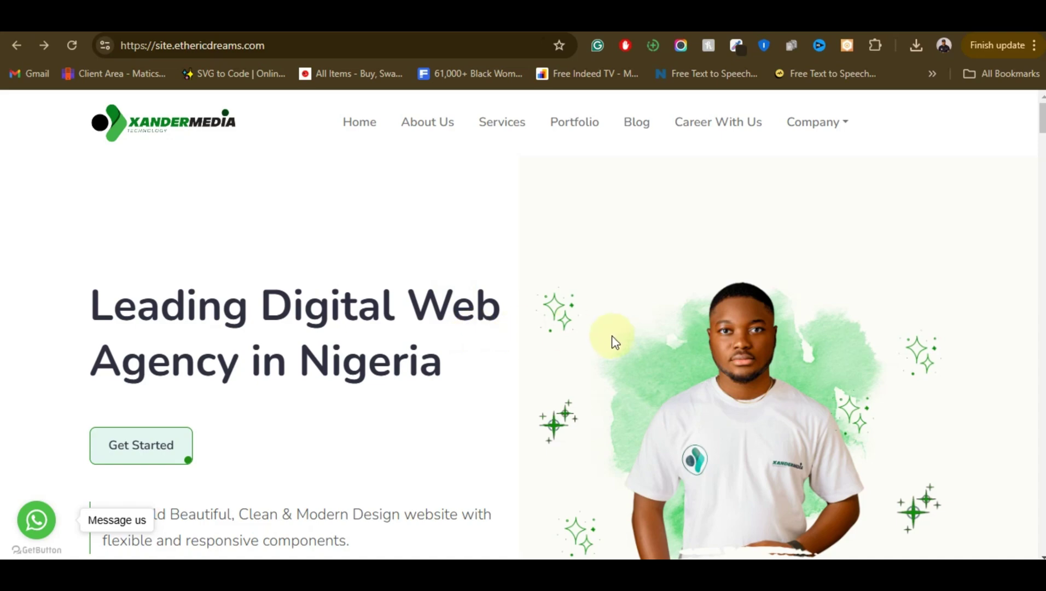
Return to the original xandermedia.org.ng site, look over its homepage, and open its Terms and Conditions page
left_click(678, 16)
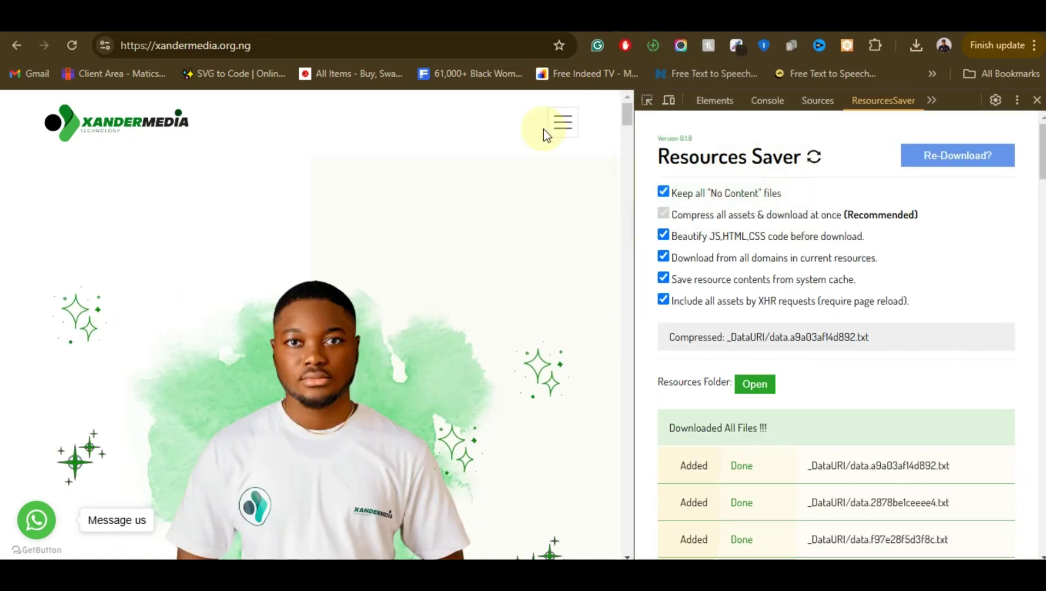
scroll(507, 326, "down", 15)
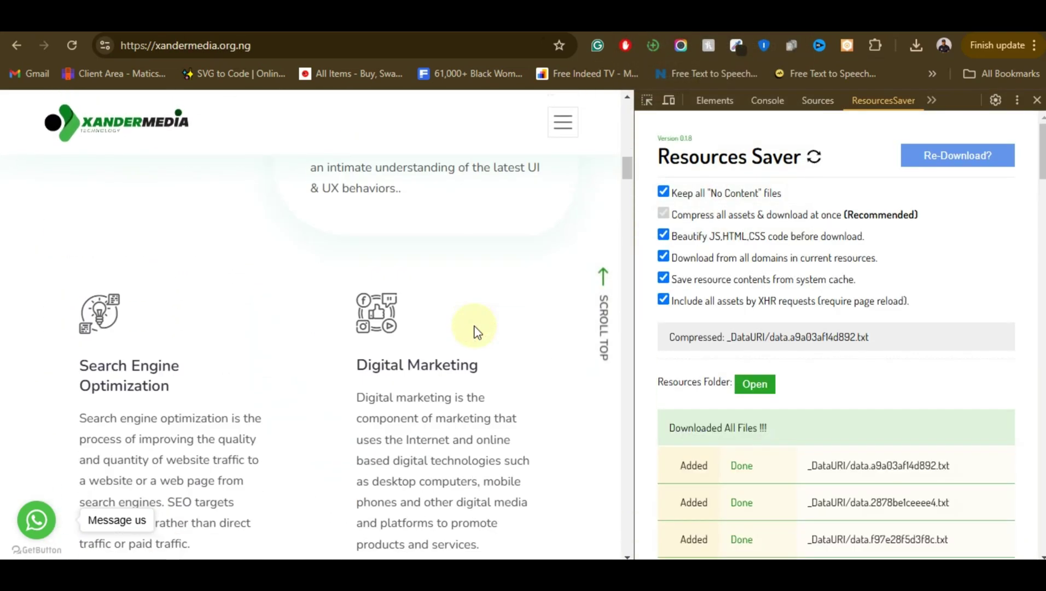
scroll(475, 333, "up", 15)
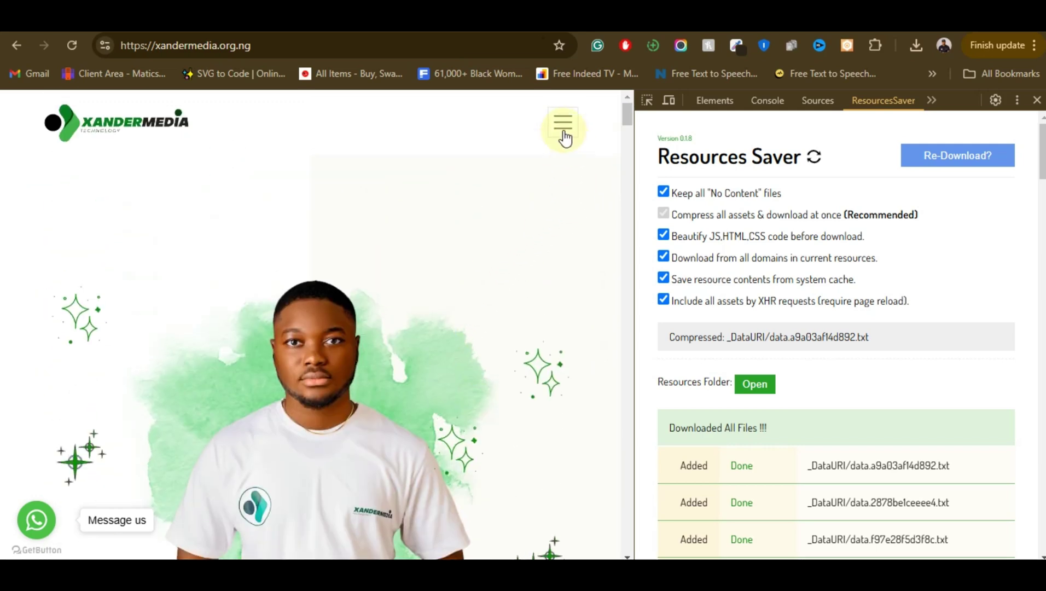
left_click(564, 138)
left_click(564, 125)
left_click(562, 123)
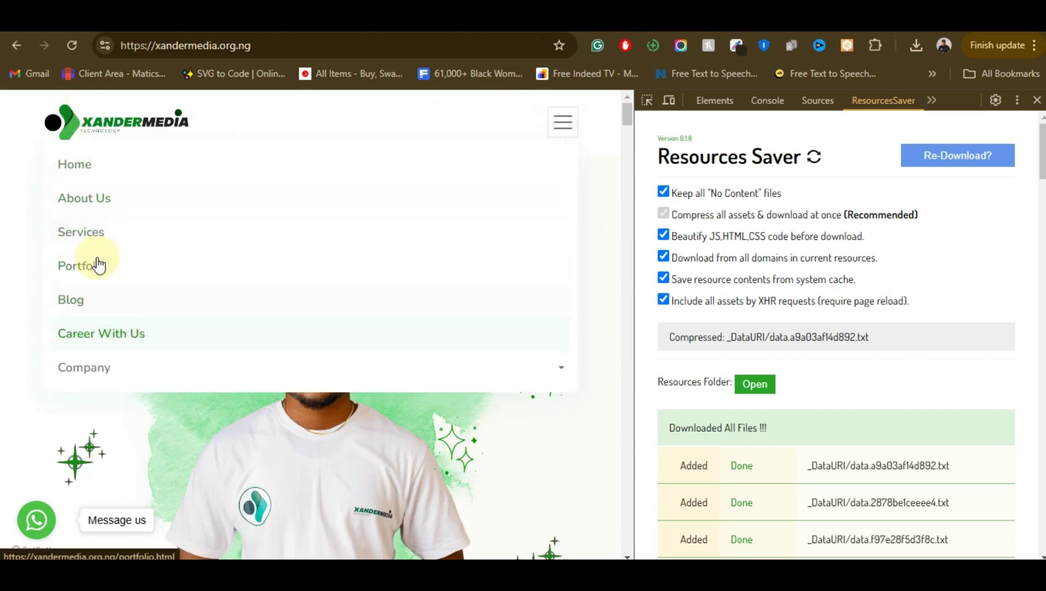
left_click(128, 202)
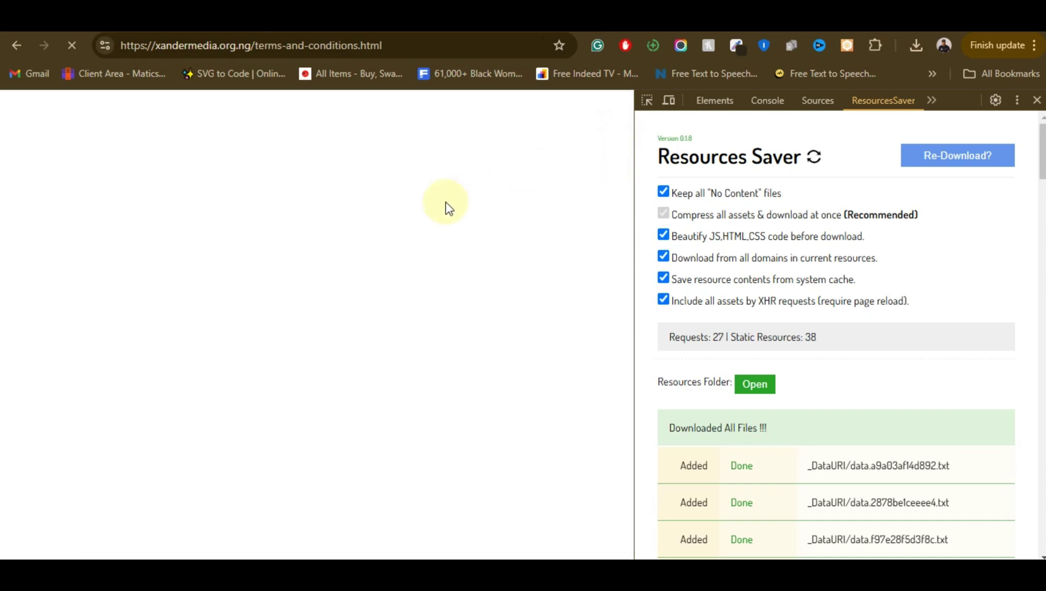
scroll(328, 306, "down", 3)
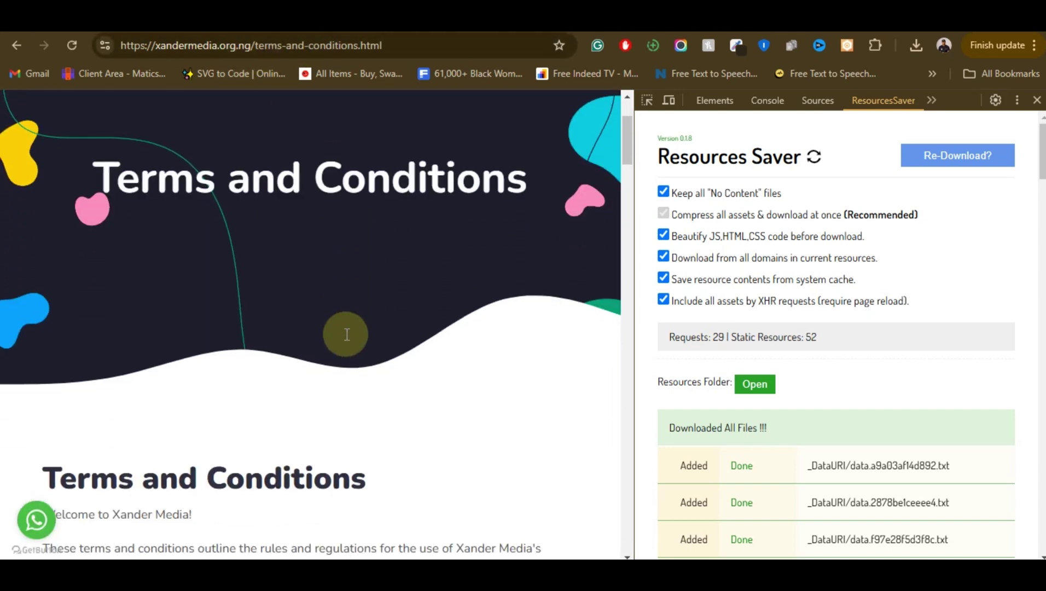
scroll(348, 340, "up", 3)
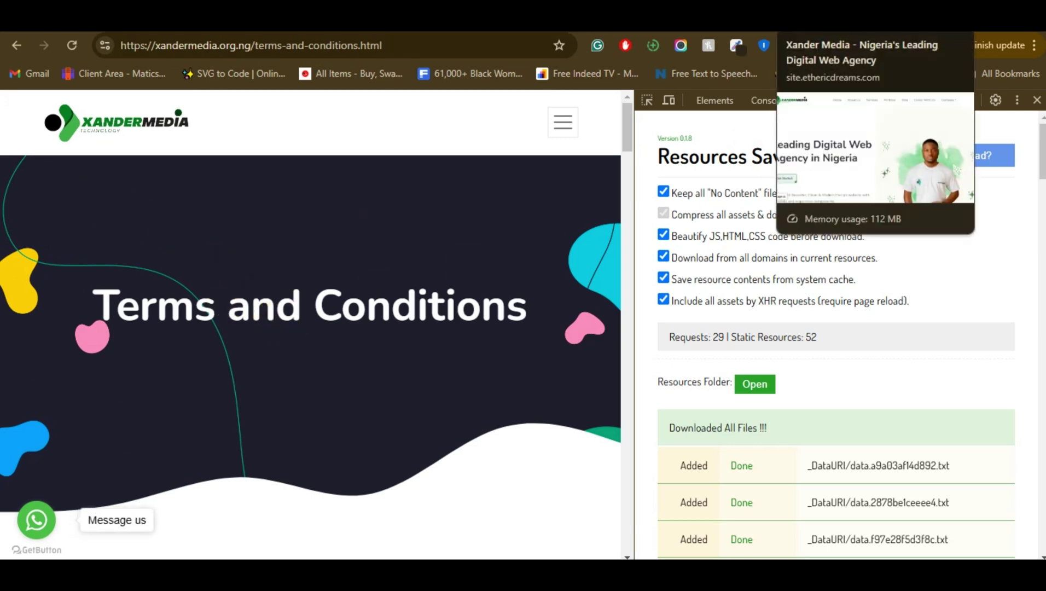
Check the Terms And Conditions link of the Company section on site.ethericdreams.com against the original site
left_click(820, 16)
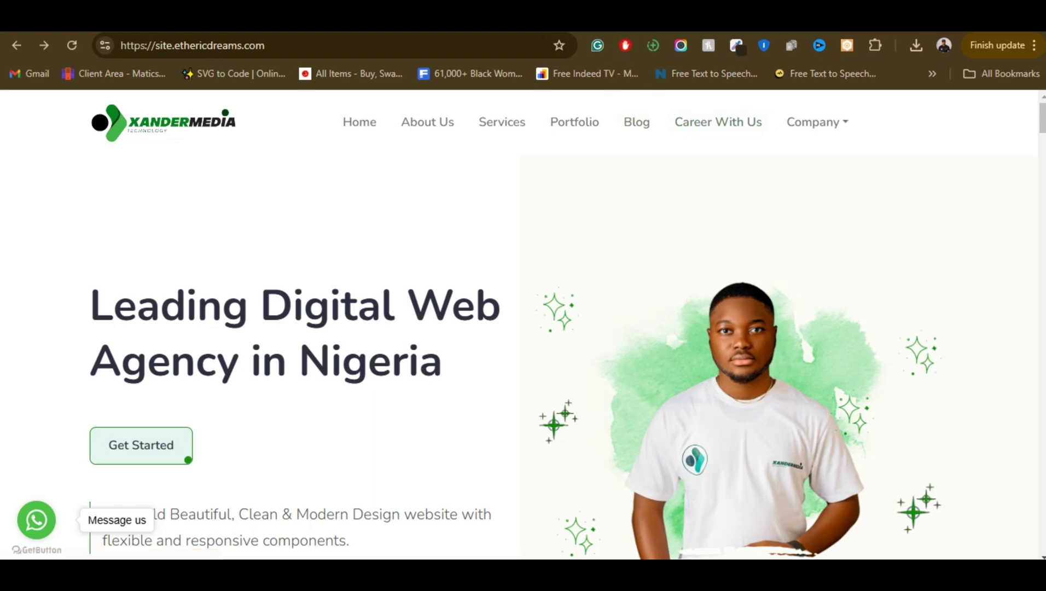
left_click(711, 16)
left_click(798, 17)
left_click(795, 127)
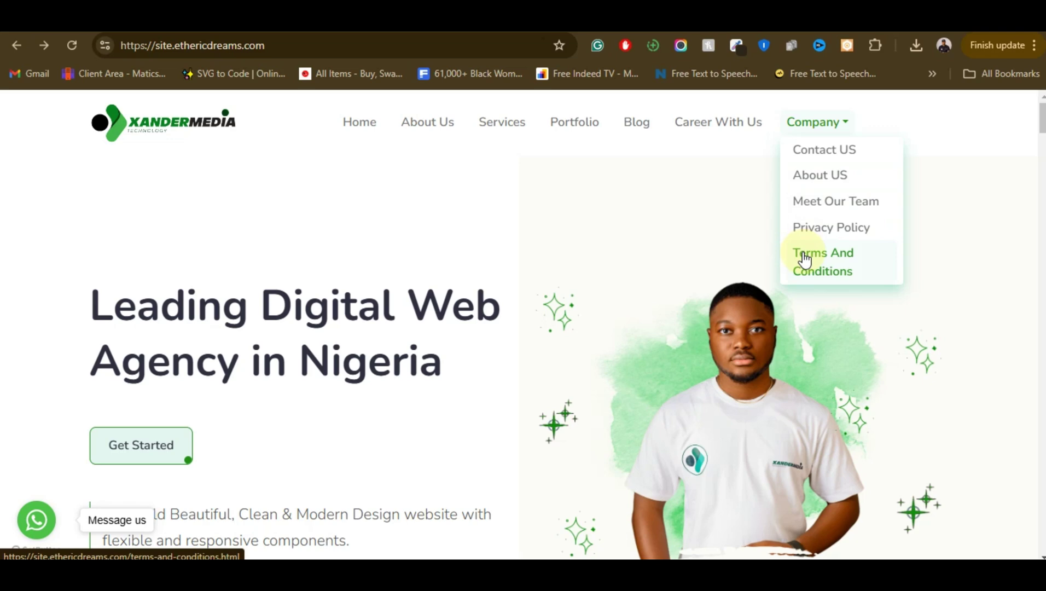
left_click(629, 16)
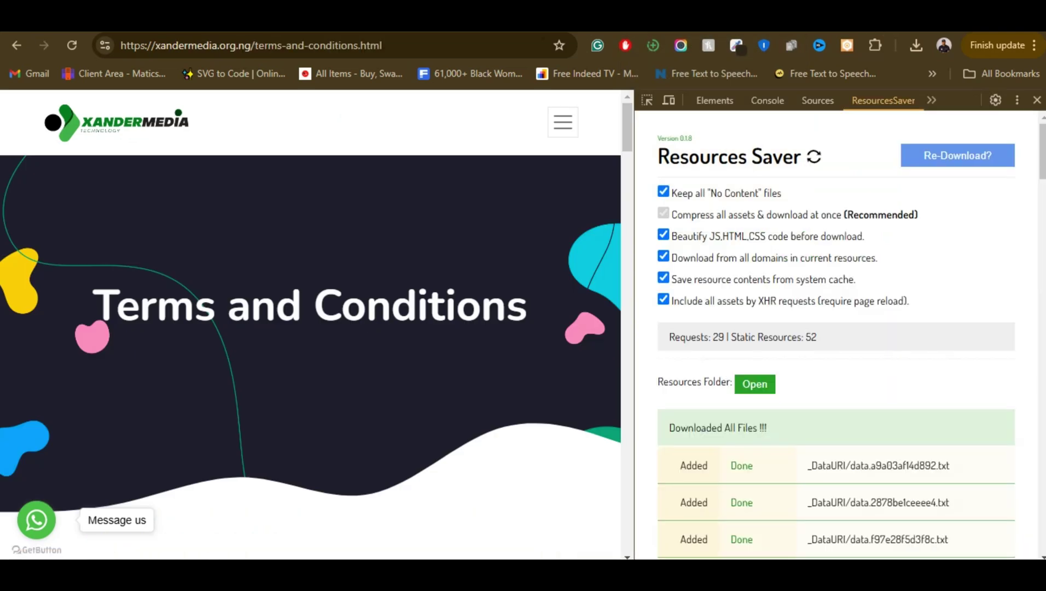
left_click(831, 16)
left_click(825, 273)
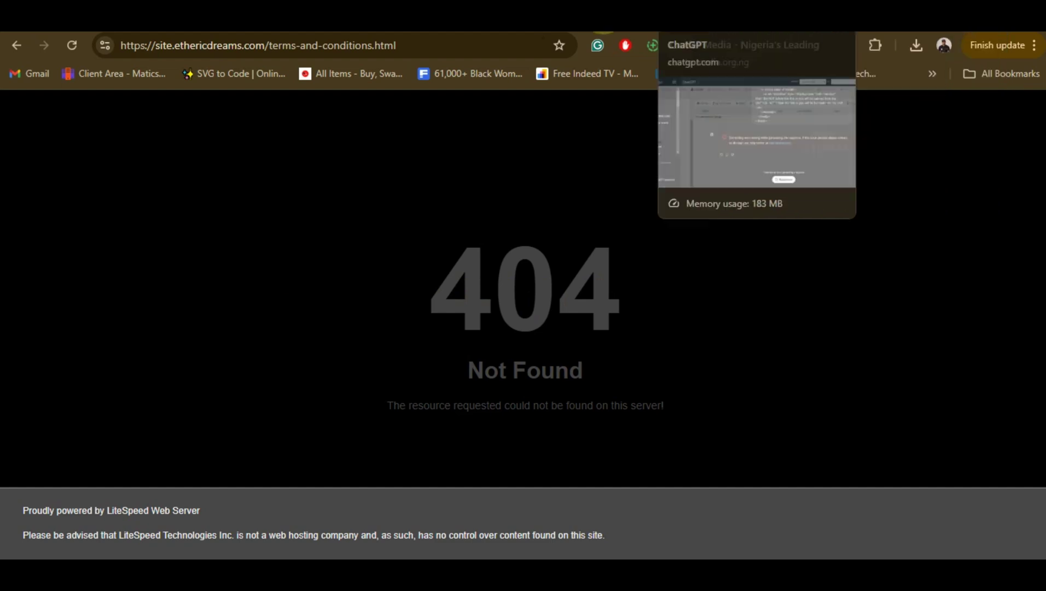
Save all resources of the original Terms and Conditions page as the archive xandermedia.org.ng (2) in Downloads
left_click(627, 22)
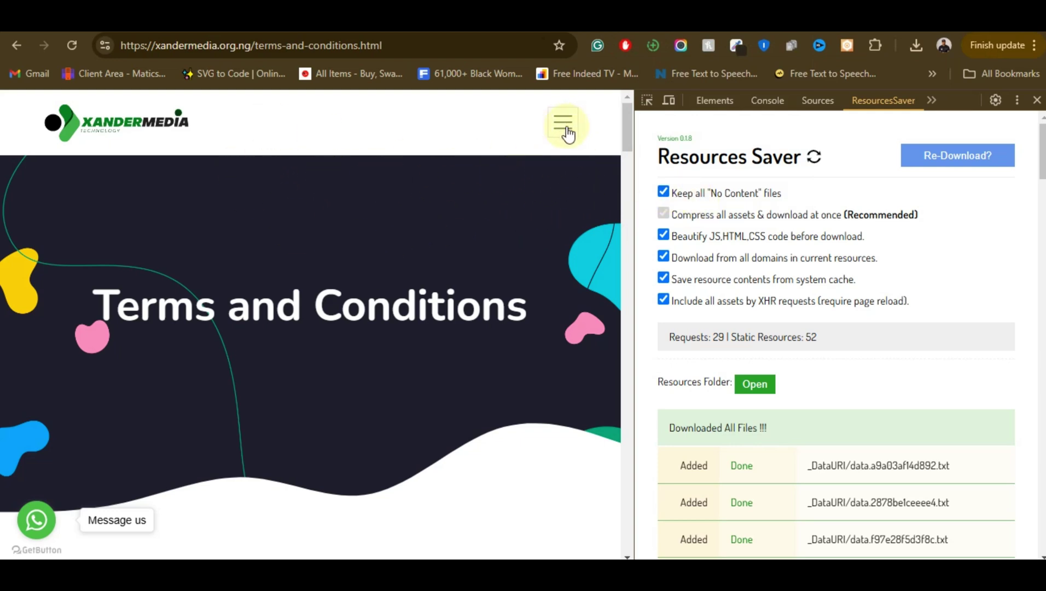
scroll(575, 159, "down", 6)
scroll(520, 213, "up", 6)
left_click(664, 301)
left_click(664, 301)
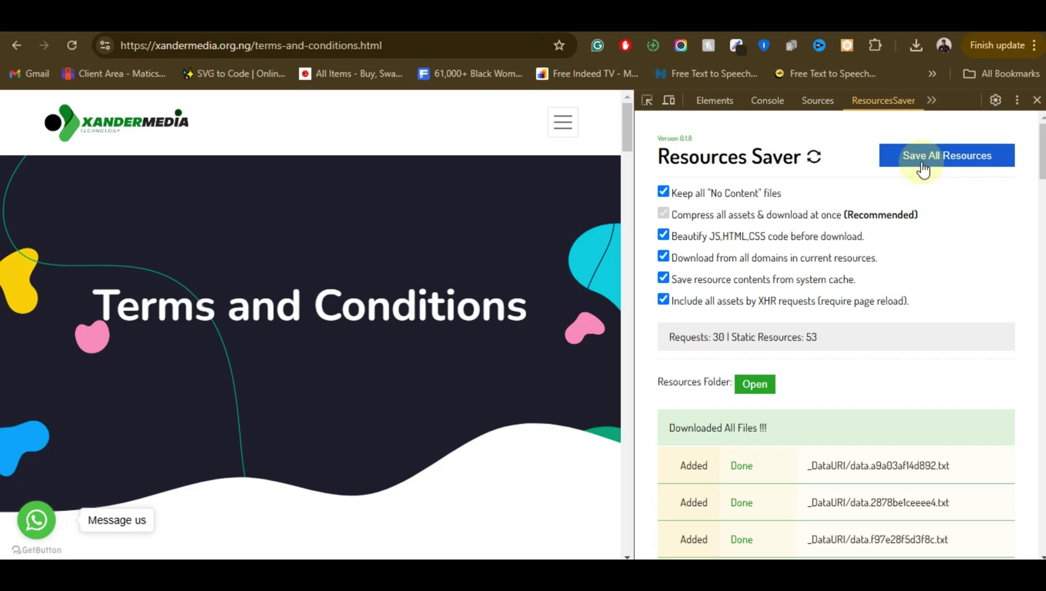
left_click(913, 163)
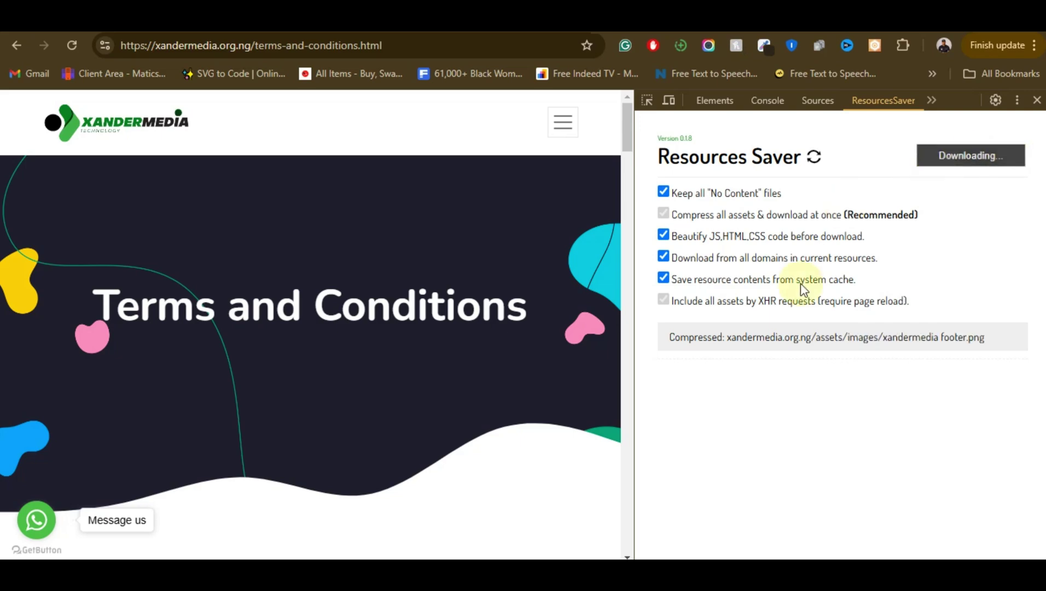
scroll(353, 323, "down", 10)
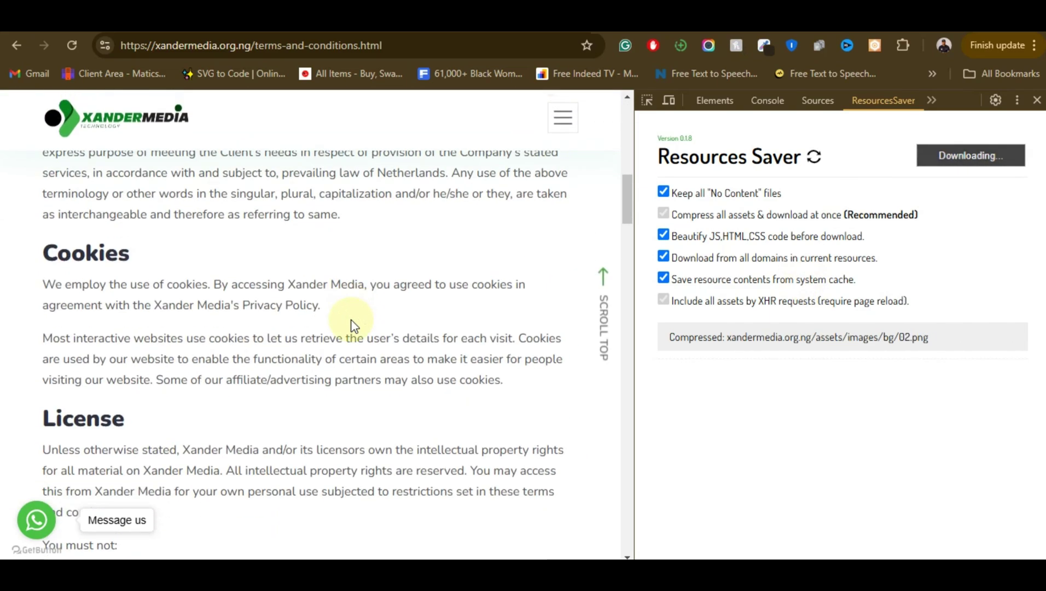
scroll(353, 323, "down", 5)
scroll(350, 315, "up", 10)
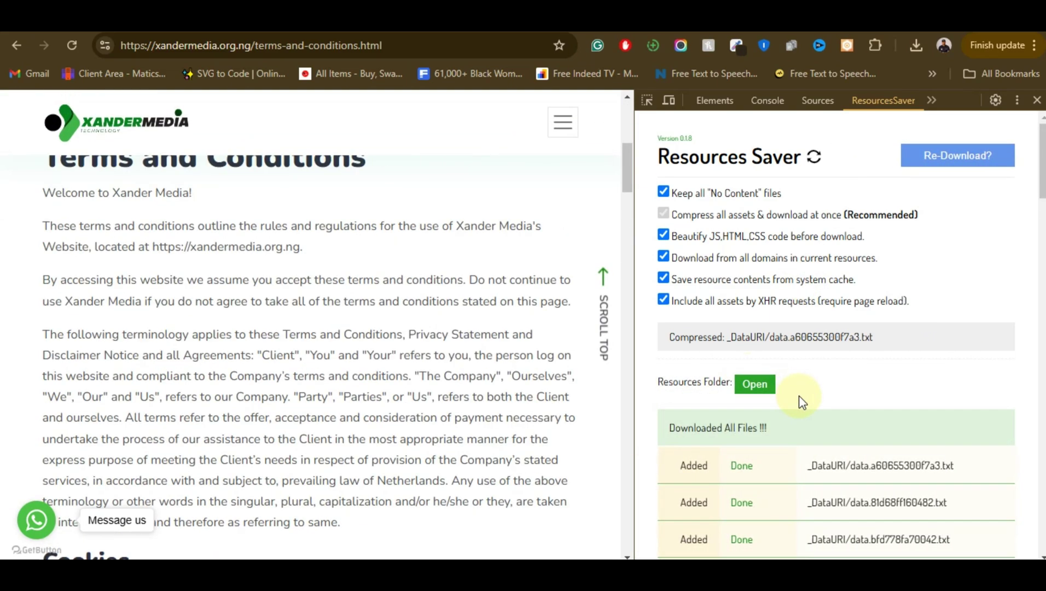
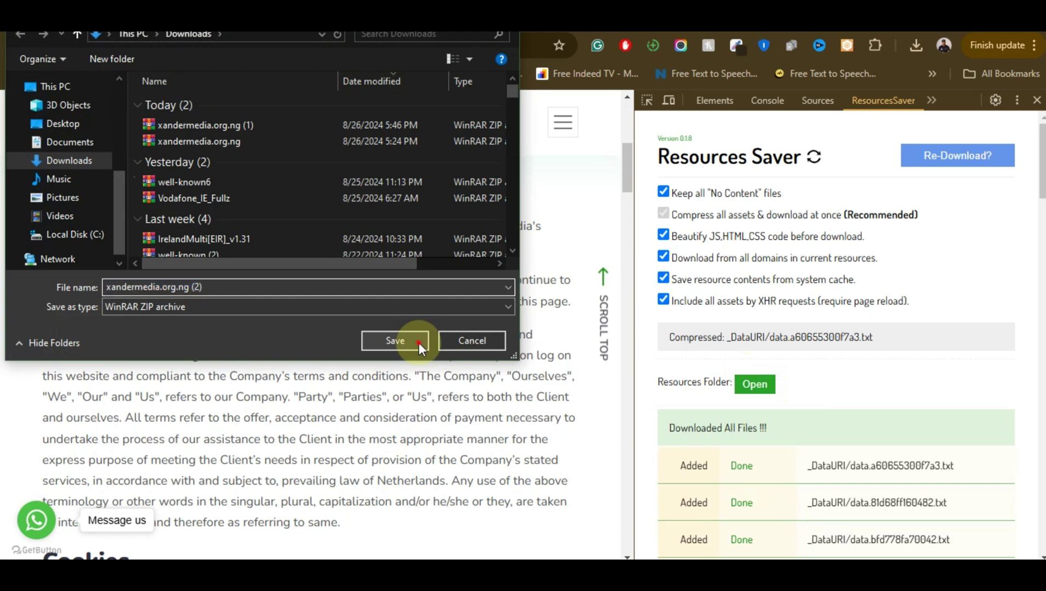
left_click(418, 342)
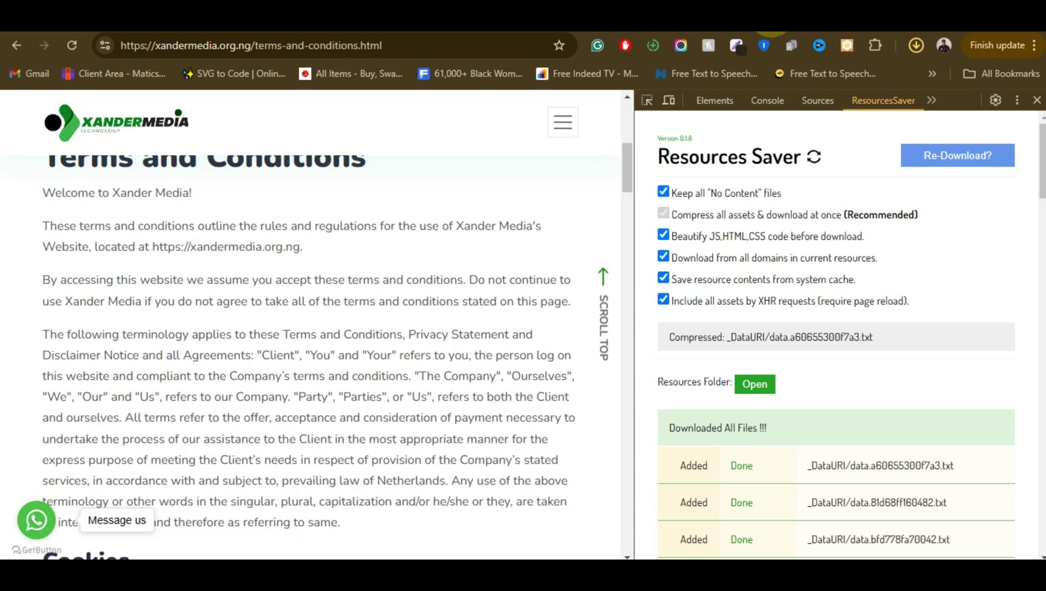
Return to the cPanel File Manager and open the public_html/site.ethericdreams.com folder
left_click(763, 17)
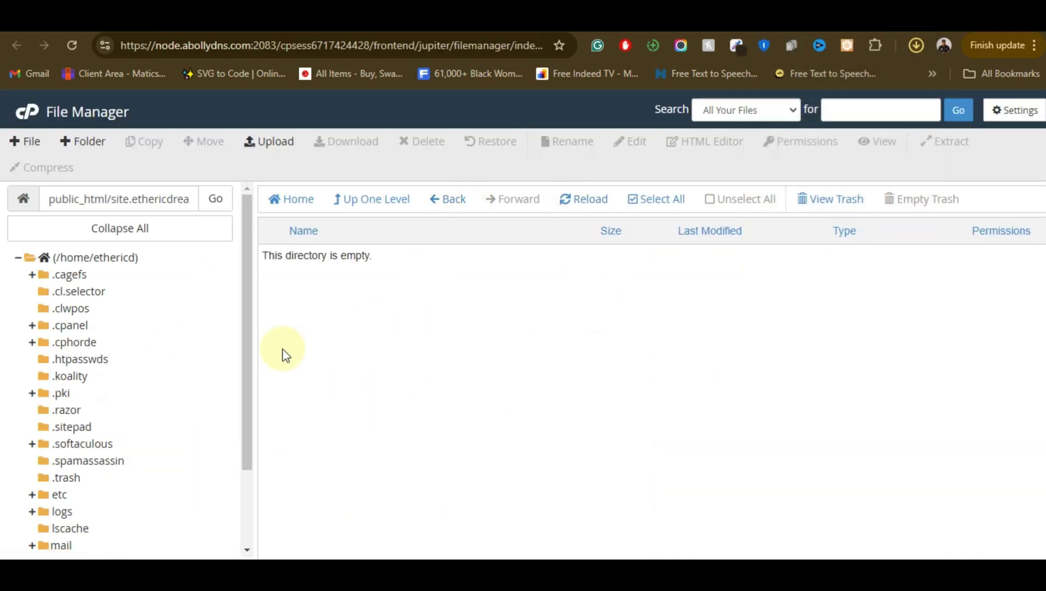
scroll(158, 408, "down", 3)
left_click(35, 479)
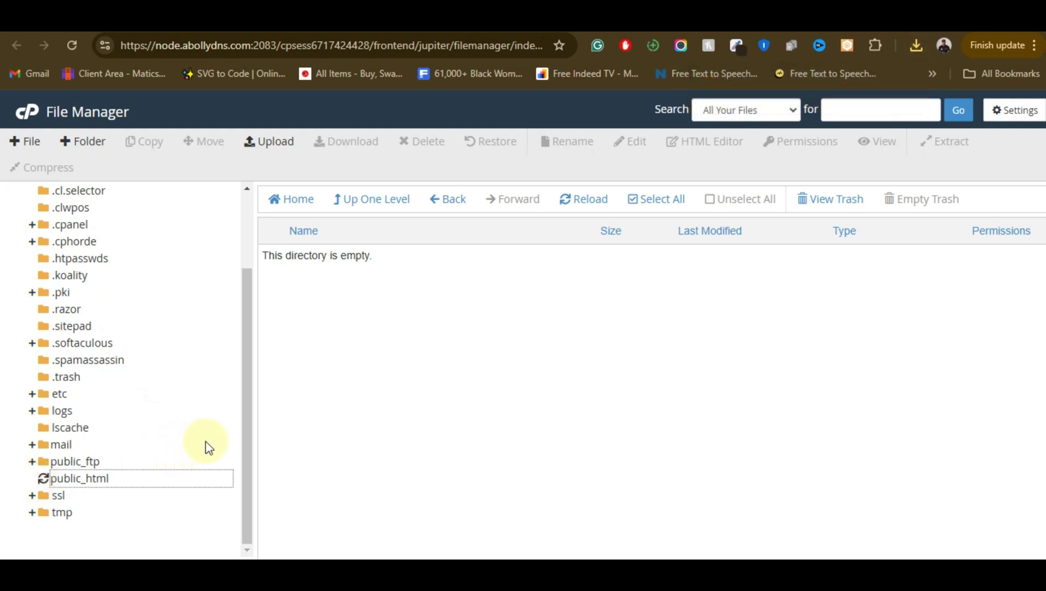
scroll(191, 355, "down", 5)
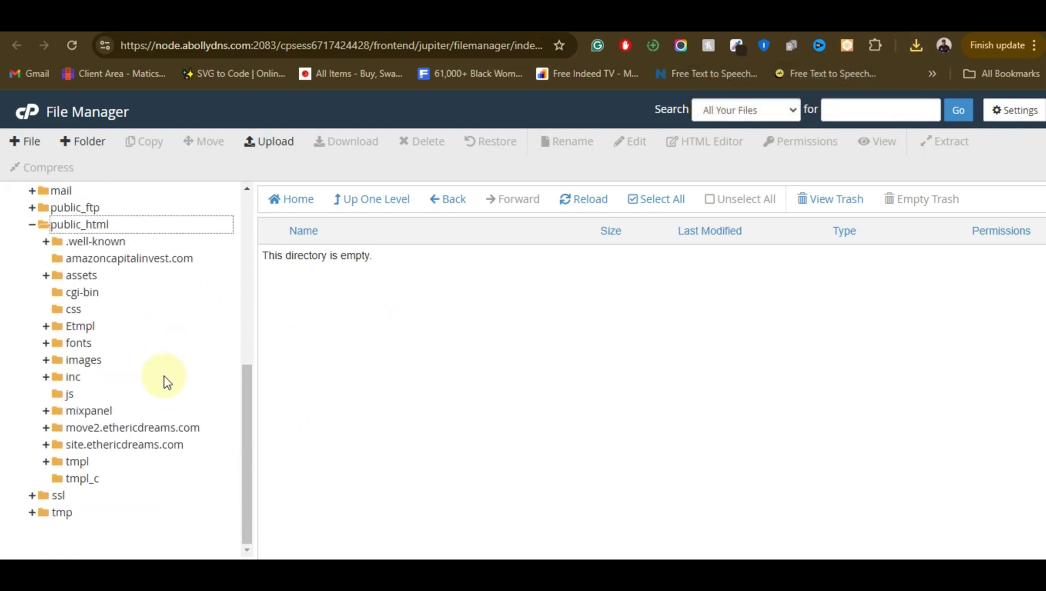
left_click(110, 444)
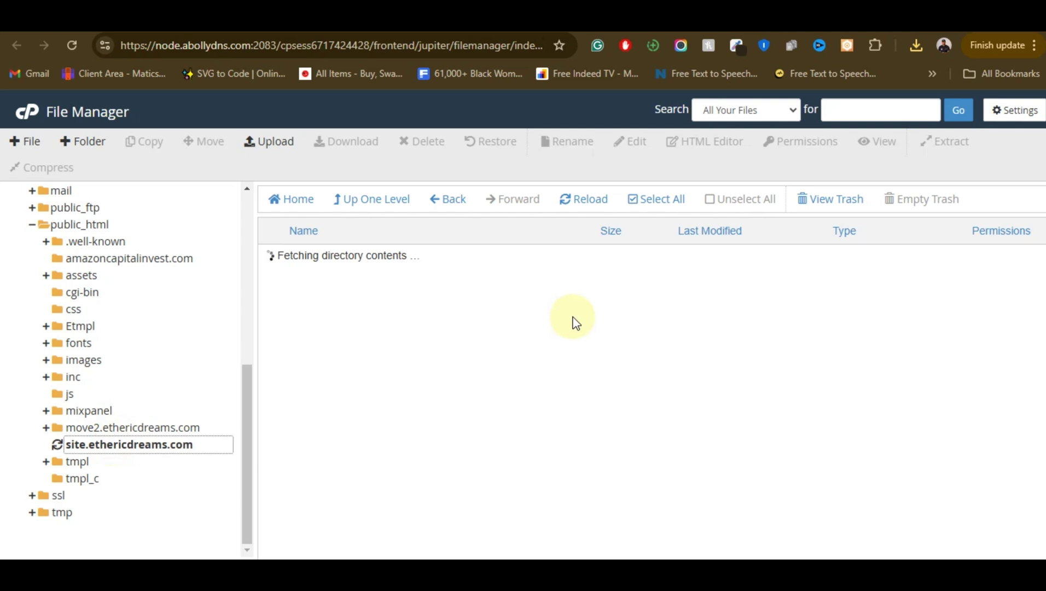
Upload xandermedia.org.ng (2).zip to the site.ethericdreams.com folder and refresh the folder listing
left_click(278, 146)
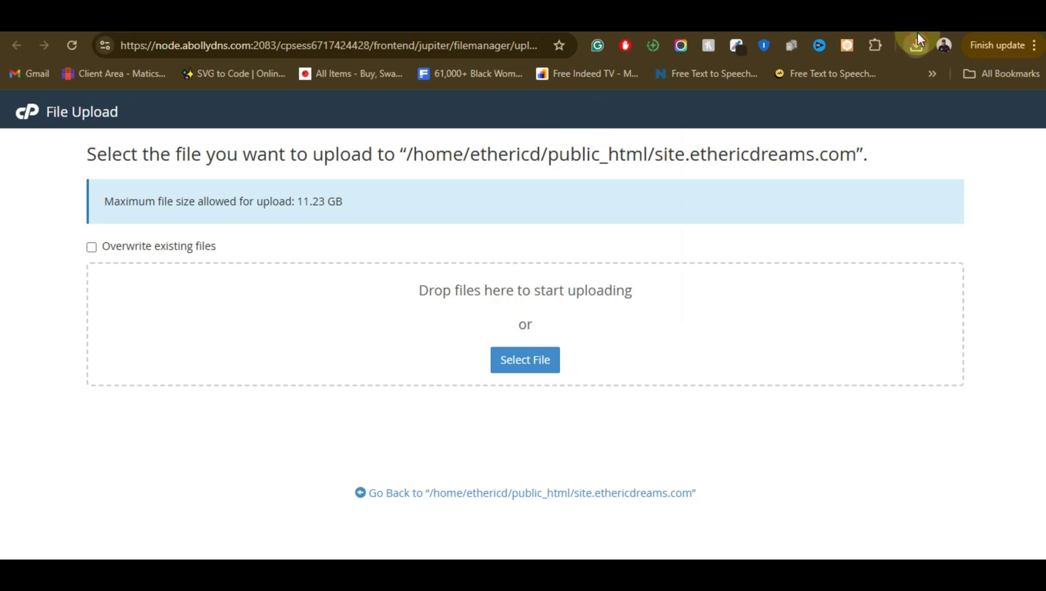
left_click(917, 33)
left_click_drag(785, 114, 469, 348)
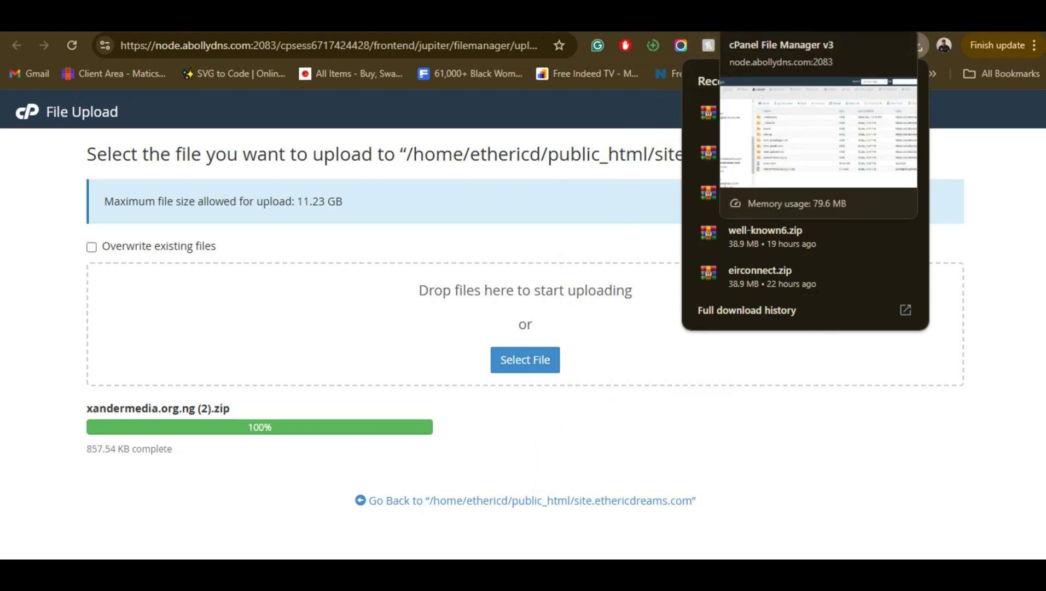
left_click(776, 15)
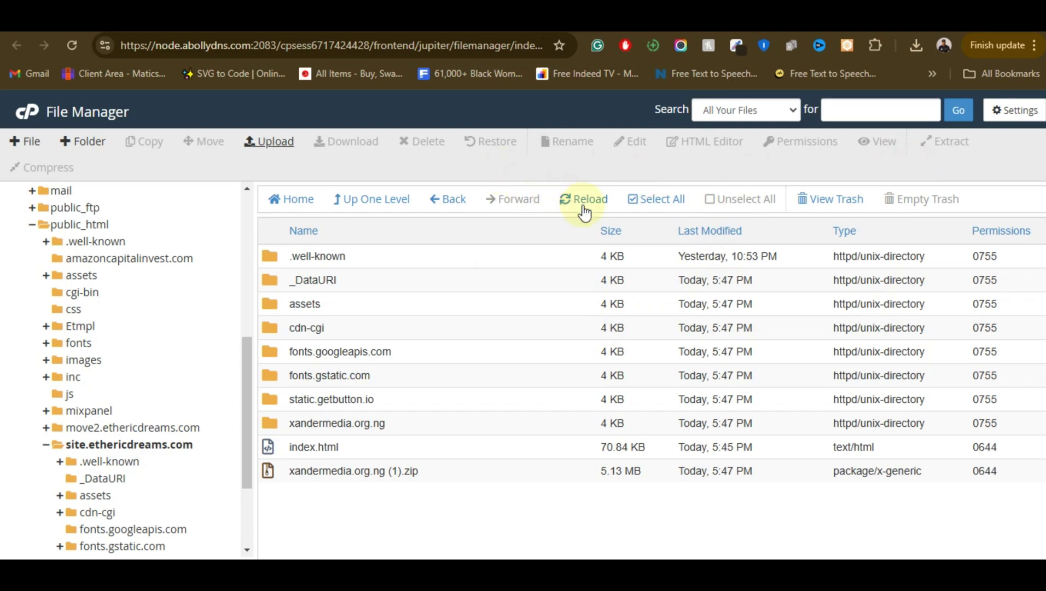
left_click(584, 212)
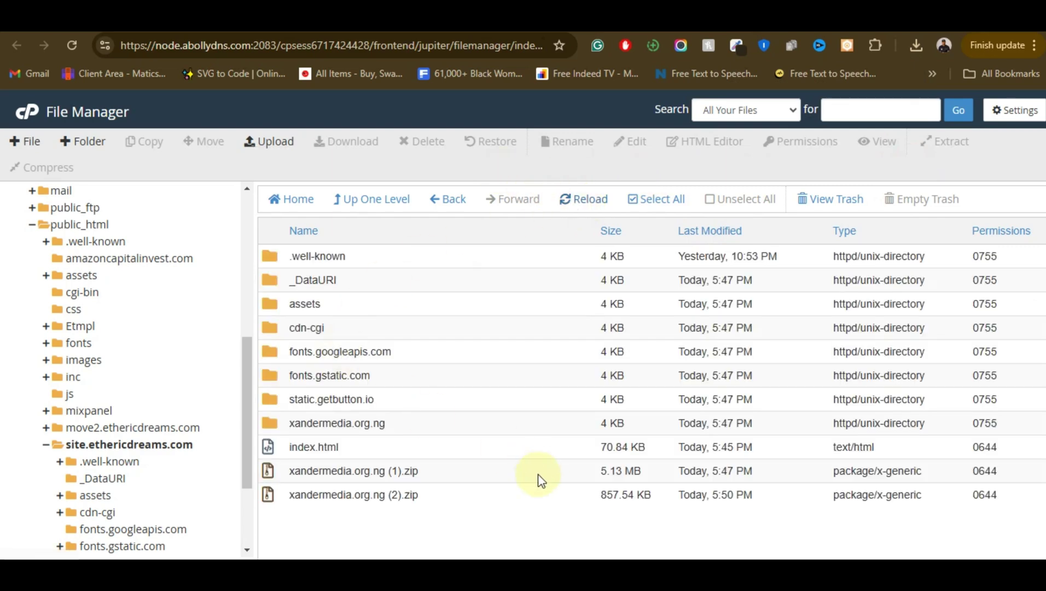
Extract xandermedia.org.ng (2).zip into /public_html/site.ethericdreams.com and dismiss the extraction results
left_click(437, 500)
right_click(437, 499)
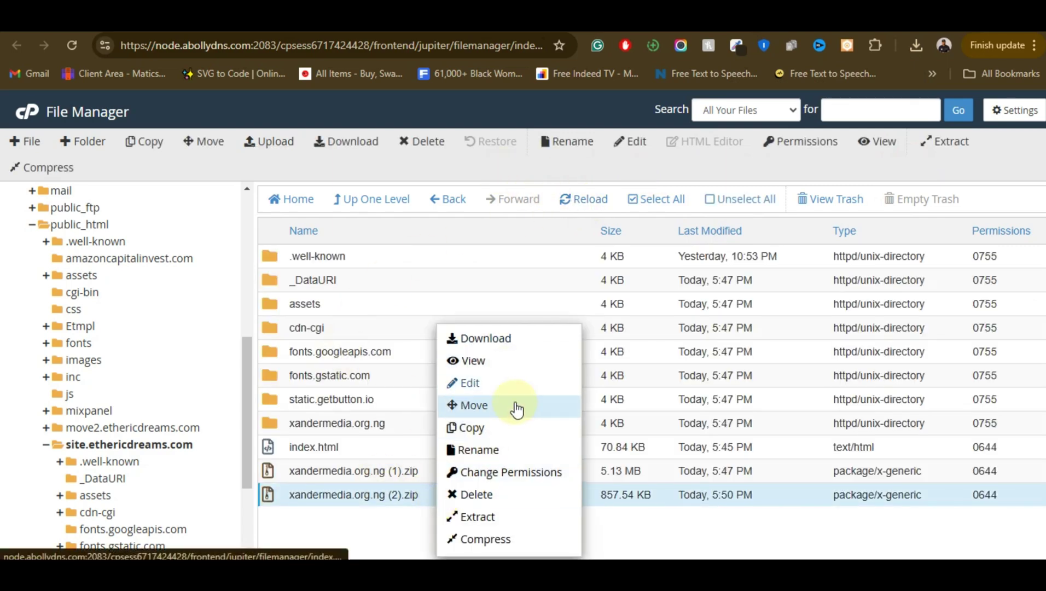
left_click(521, 517)
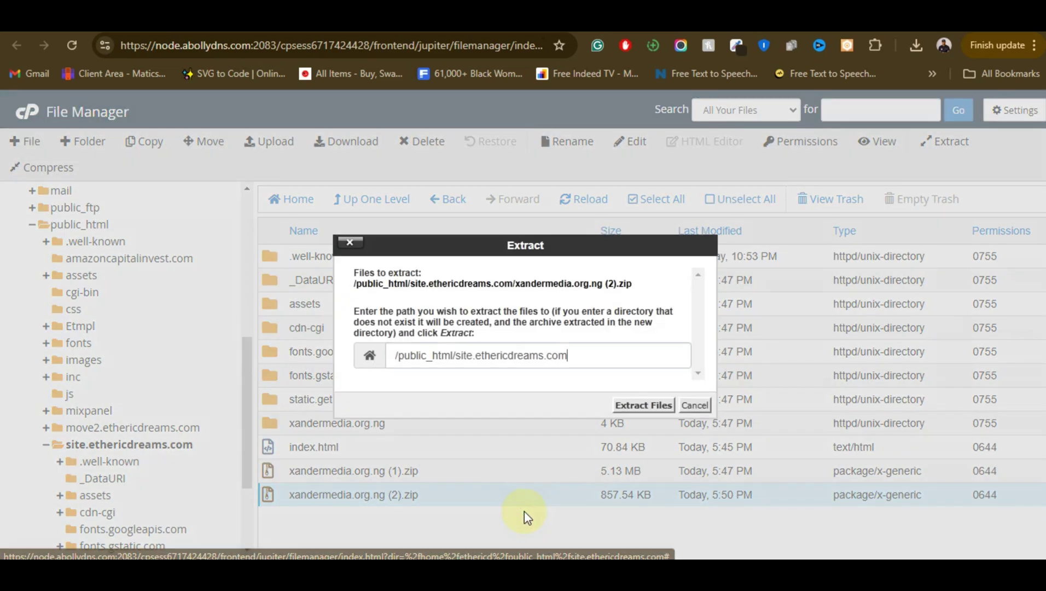
left_click(645, 406)
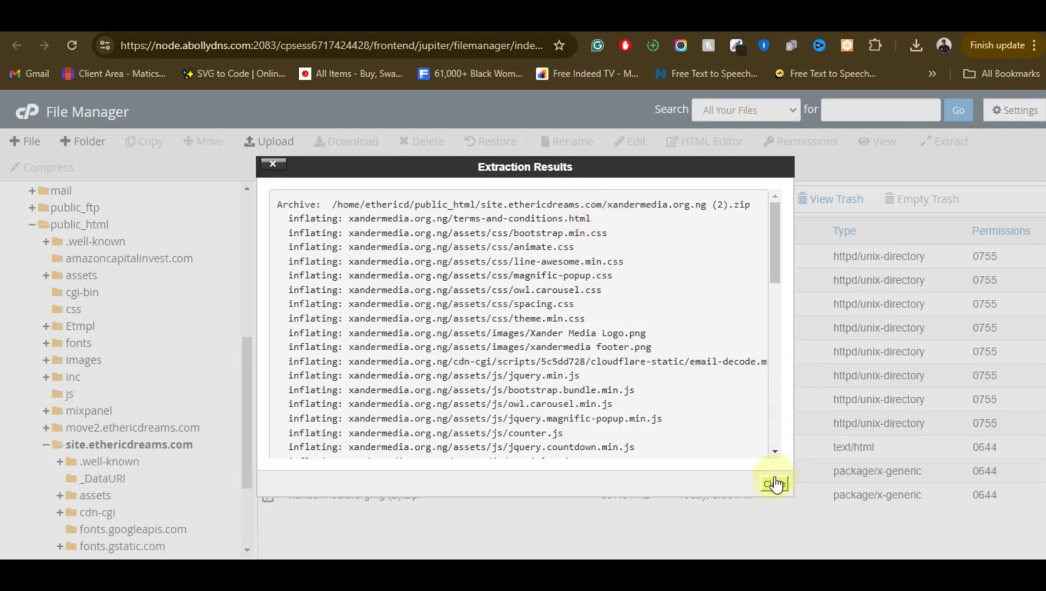
left_click(775, 484)
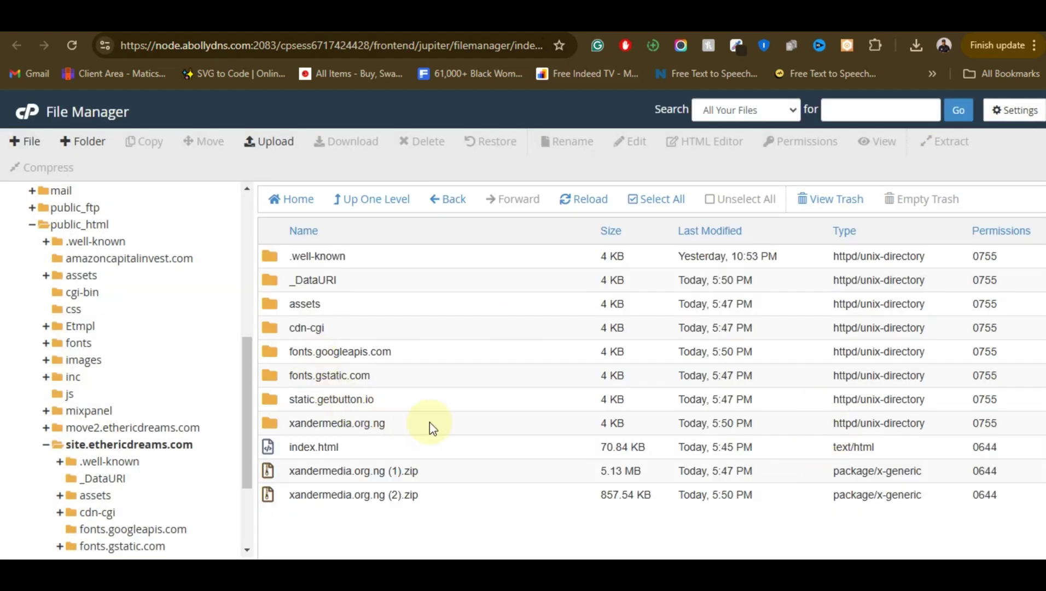
Move terms-and-conditions.html from the xandermedia.org.ng folder to /public_html/site.ethericdreams.com
double_click(467, 423)
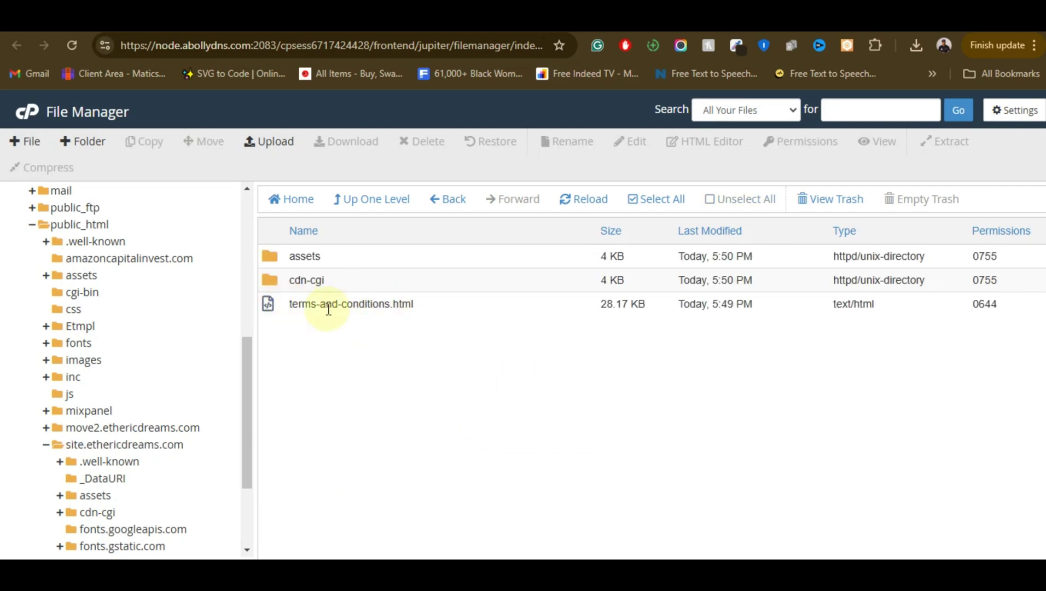
left_click(462, 306)
right_click(461, 306)
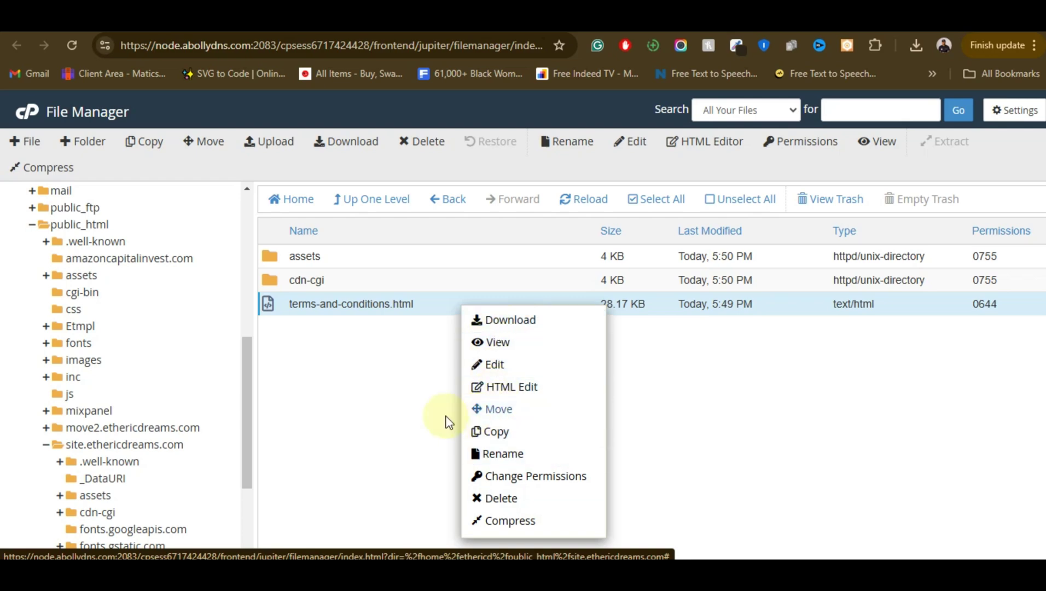
left_click(534, 411)
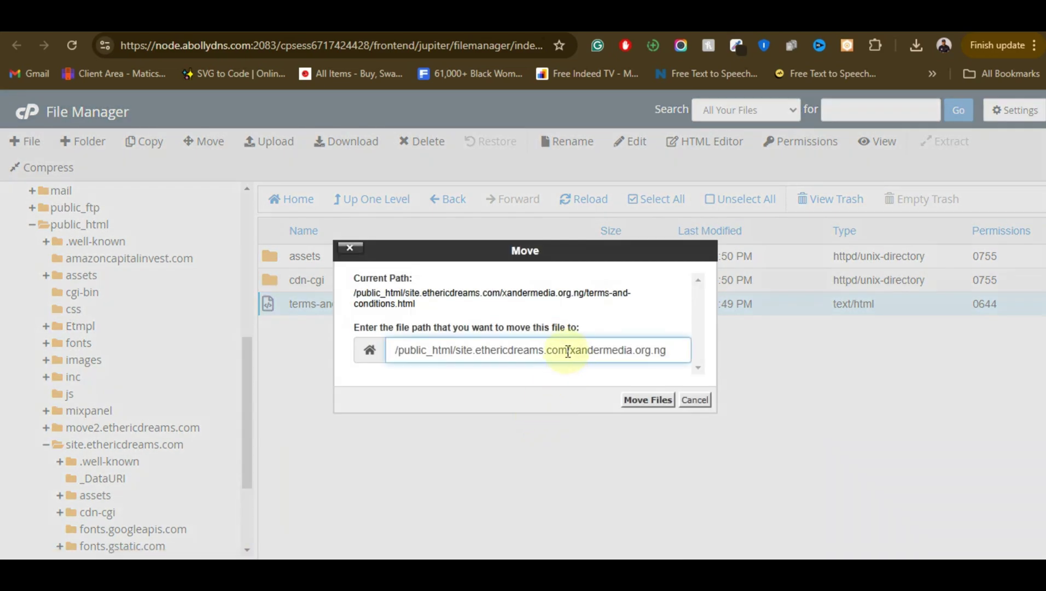
left_click_drag(568, 350, 680, 351)
key("BackSpace")
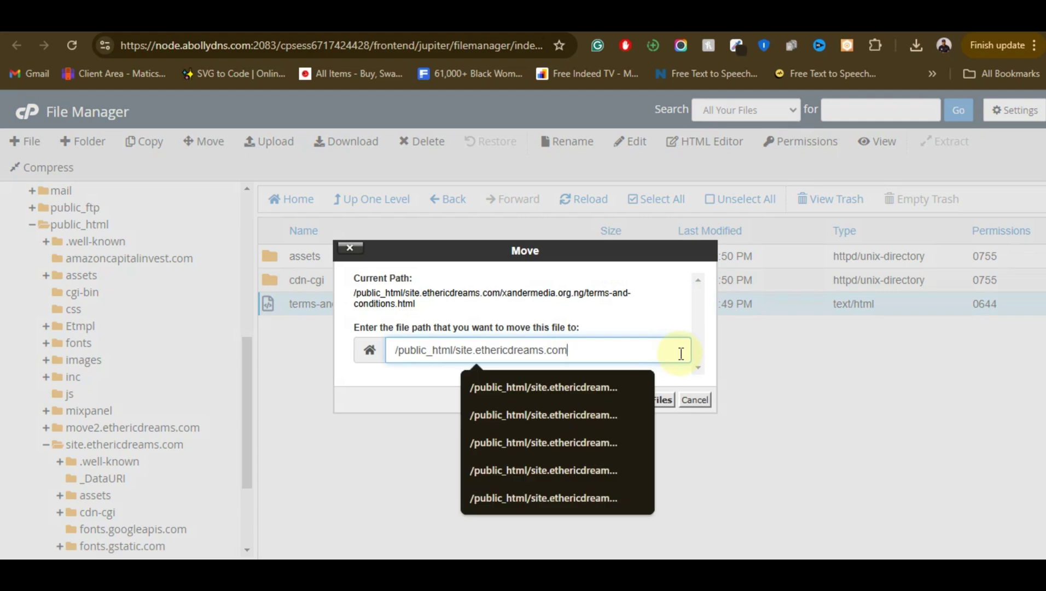
left_click(639, 400)
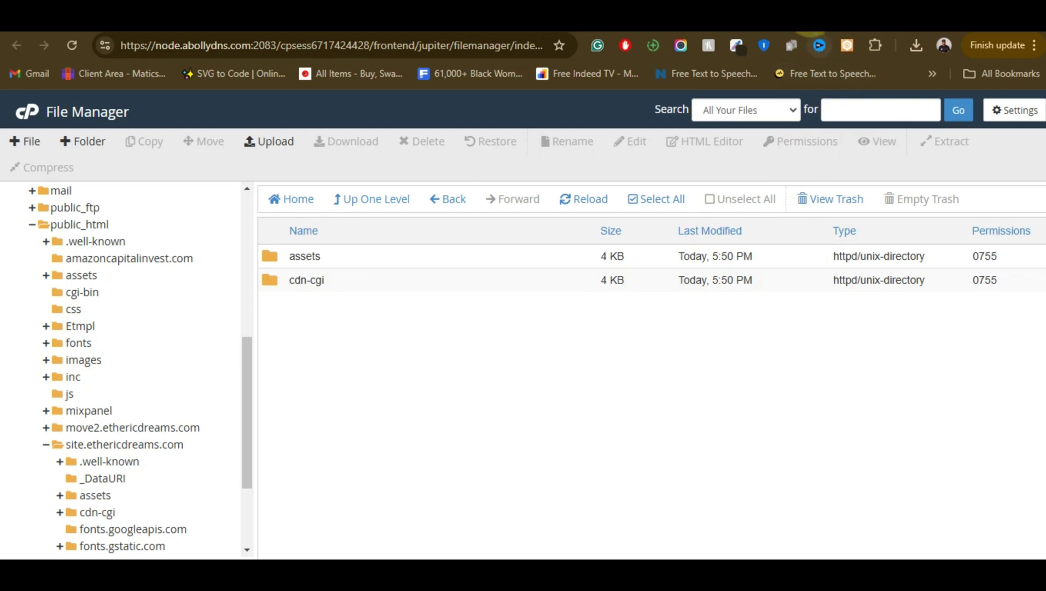
Reload the terms-and-conditions.html page on site.ethericdreams.com and look through its content
left_click(821, 19)
left_click(71, 46)
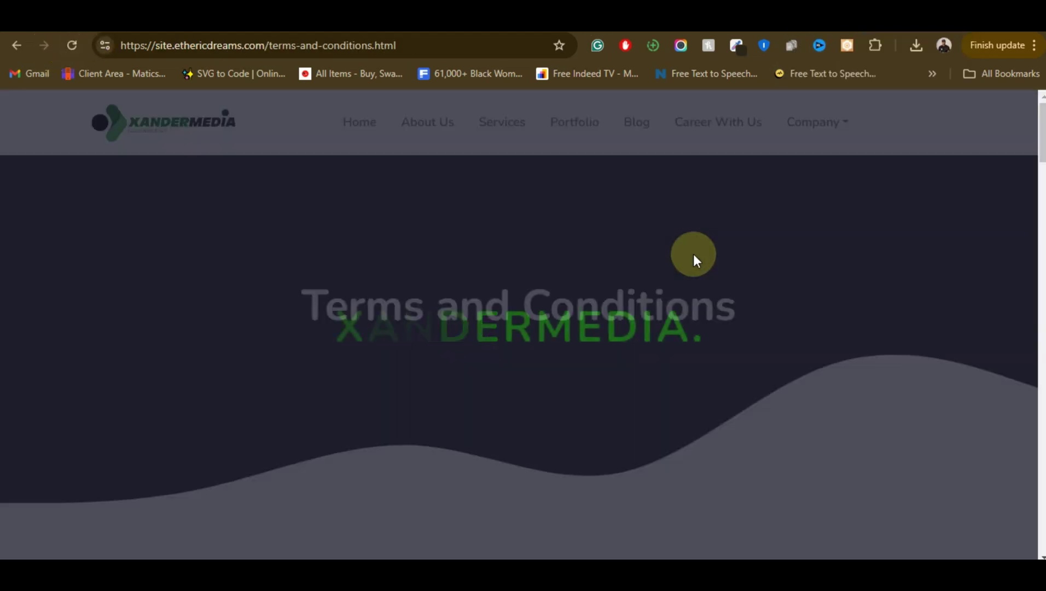
scroll(689, 263, "down", 12)
scroll(688, 273, "down", 8)
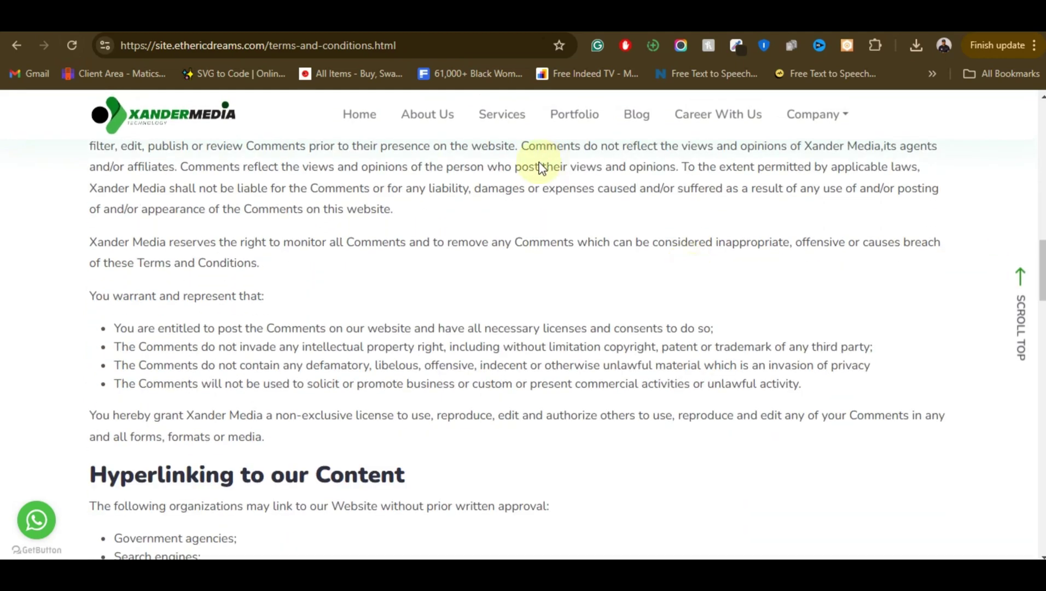
key("Home")
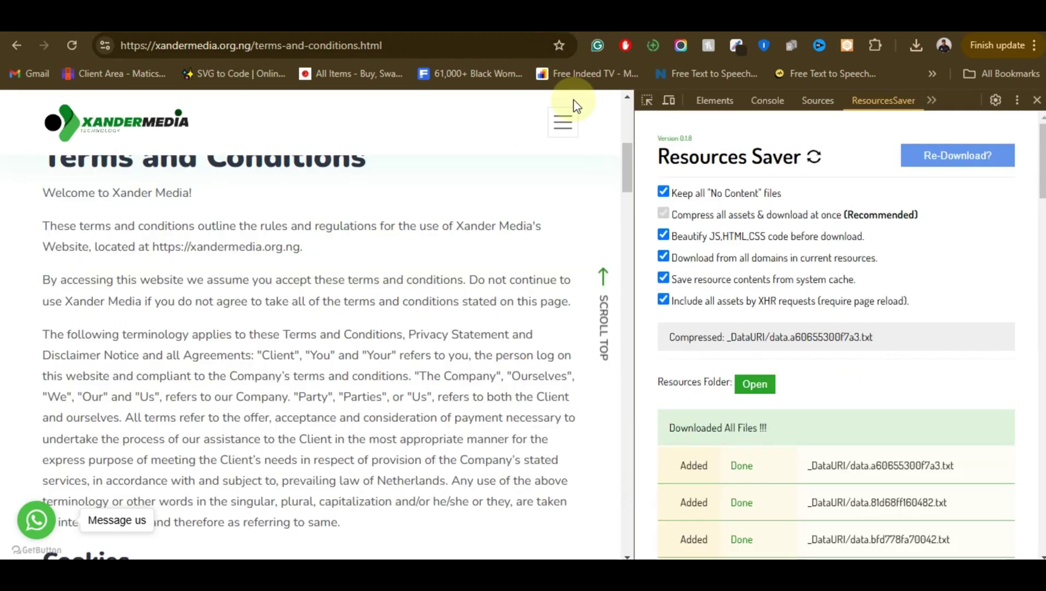
View the navigation menu of the original Terms and Conditions page, and turn off code beautifying in Resources Saver
scroll(589, 175, "up", 5)
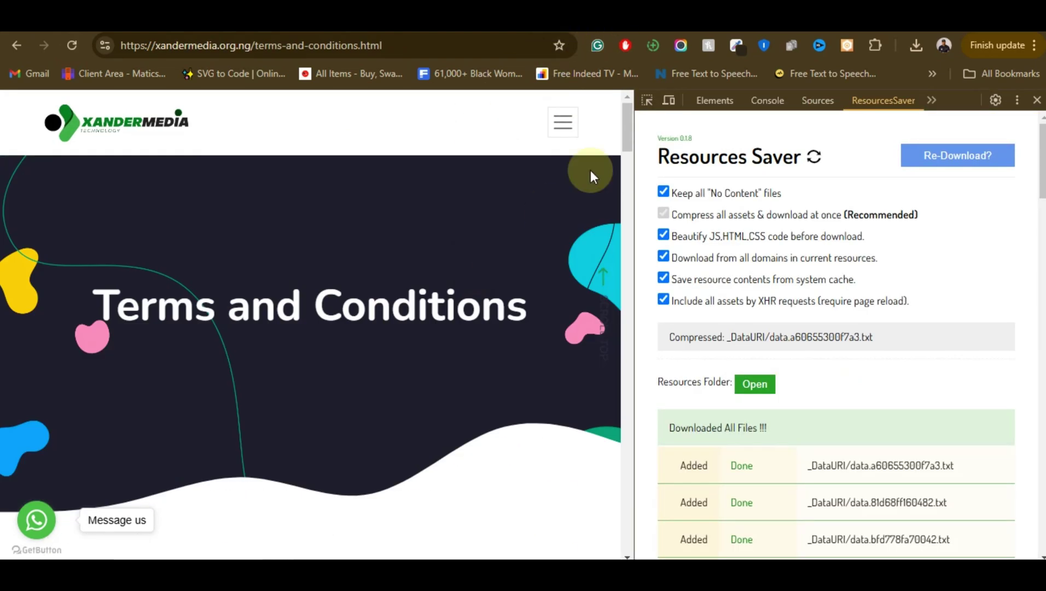
left_click(572, 131)
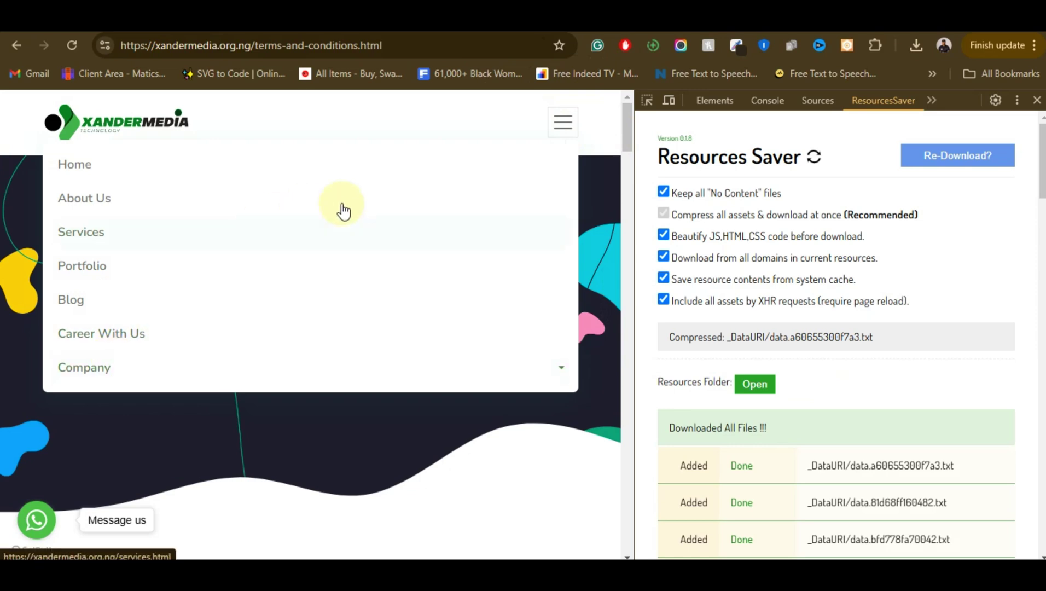
left_click(840, 246)
left_click(926, 253)
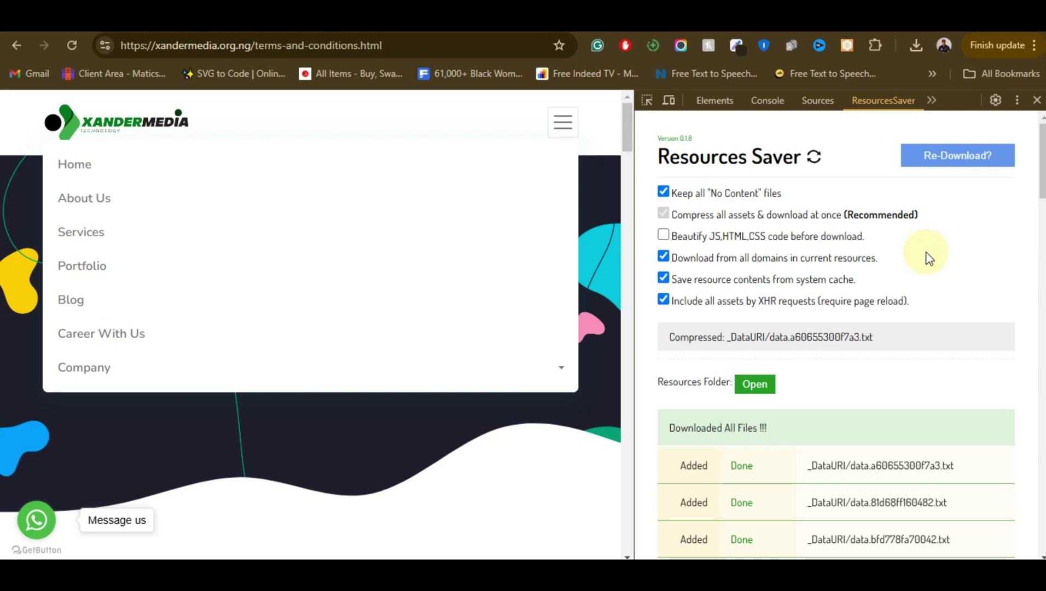
left_click(563, 129)
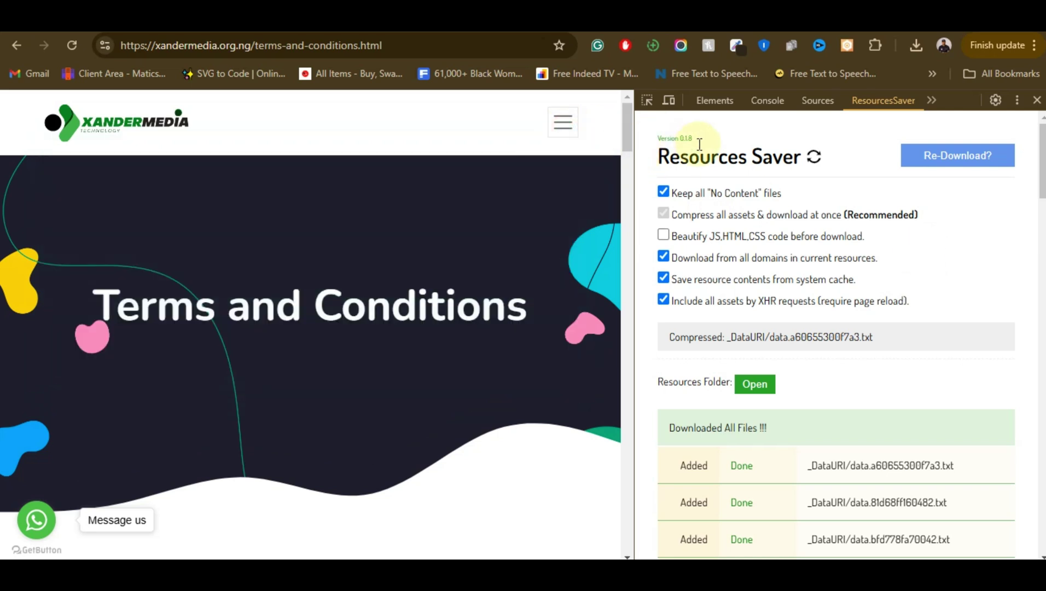